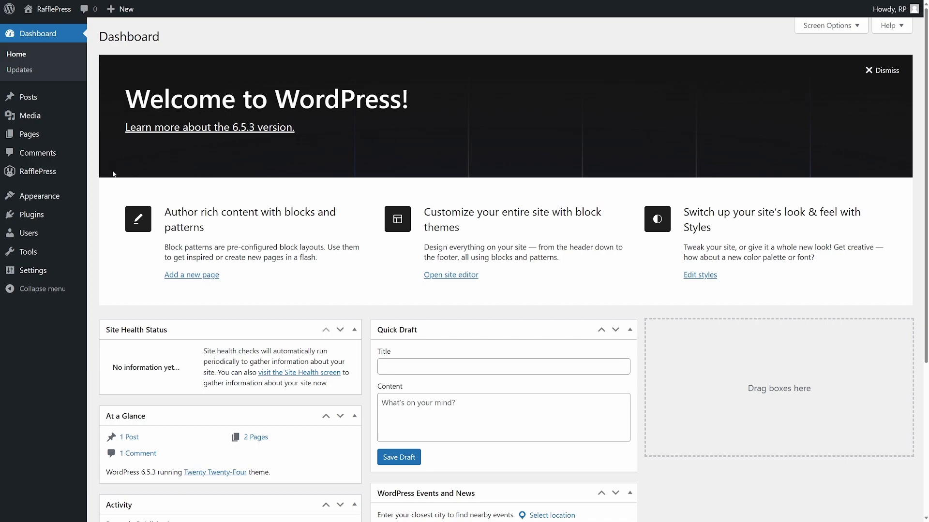
Step: Create a new RafflePress giveaway named "Memorial Day Giveaway" from the Classic Giveaway template
mouse_move(39, 173)
left_click(111, 188)
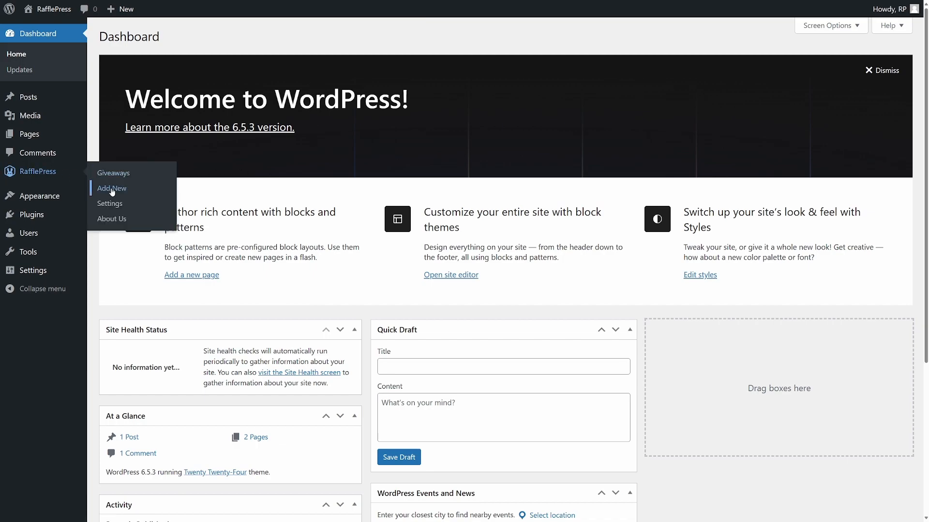
type("Memorial Day Giveaway")
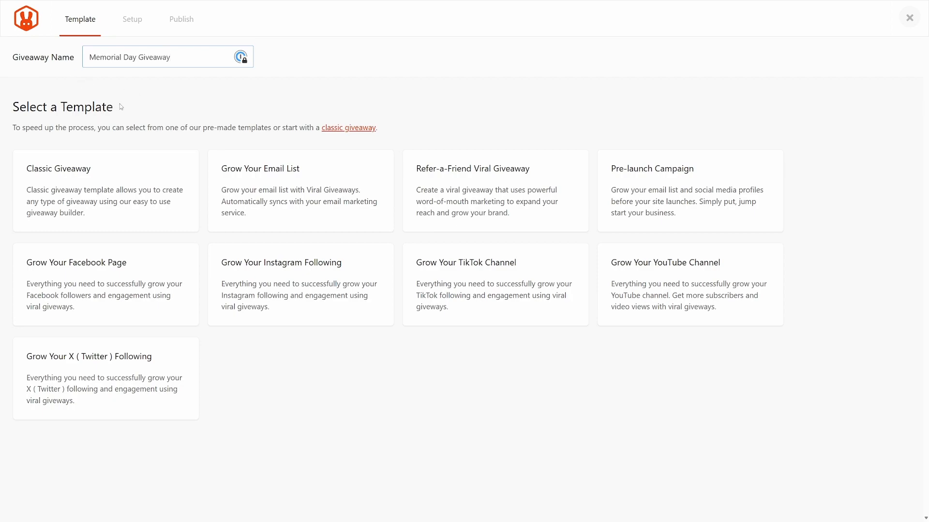
mouse_move(68, 186)
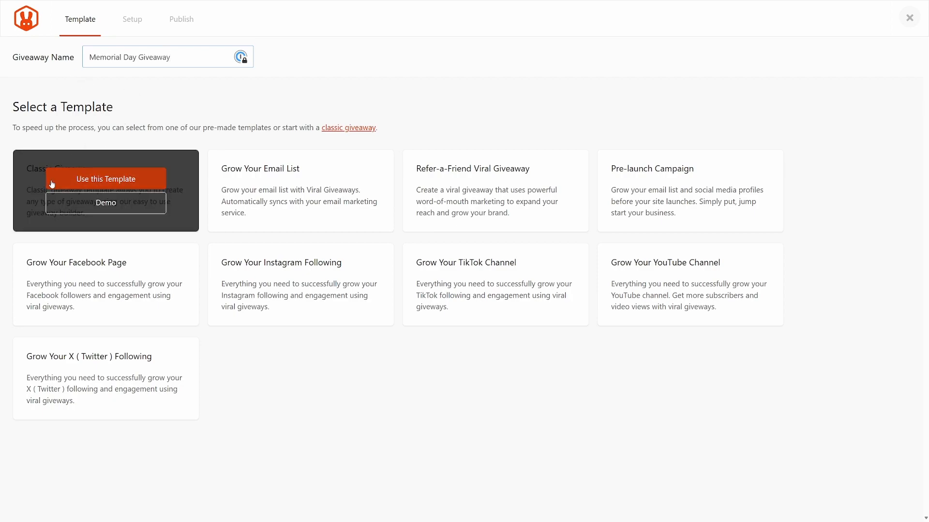
left_click(120, 183)
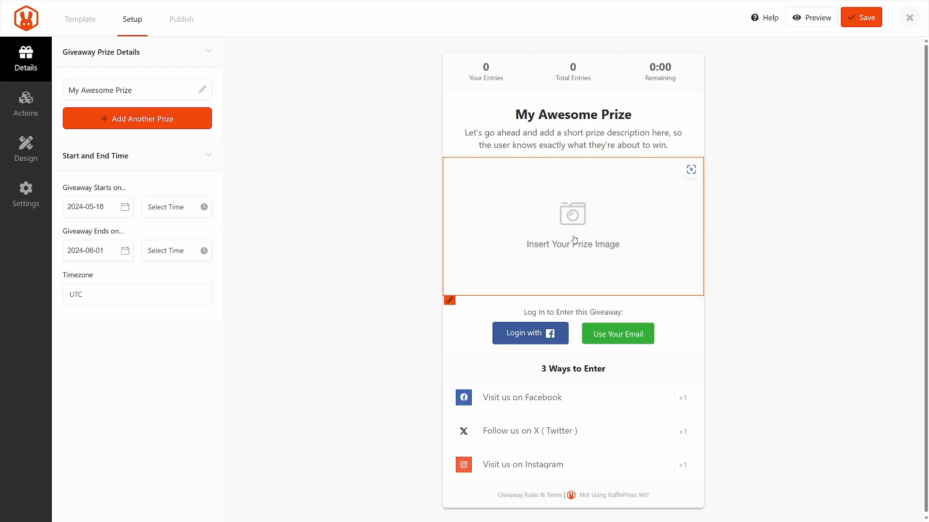
Step: Name the prize "Win This AMAZING BBQ Package For Memorial Day!" and describe it as a package of meats to grill for family and friends
left_click(553, 117)
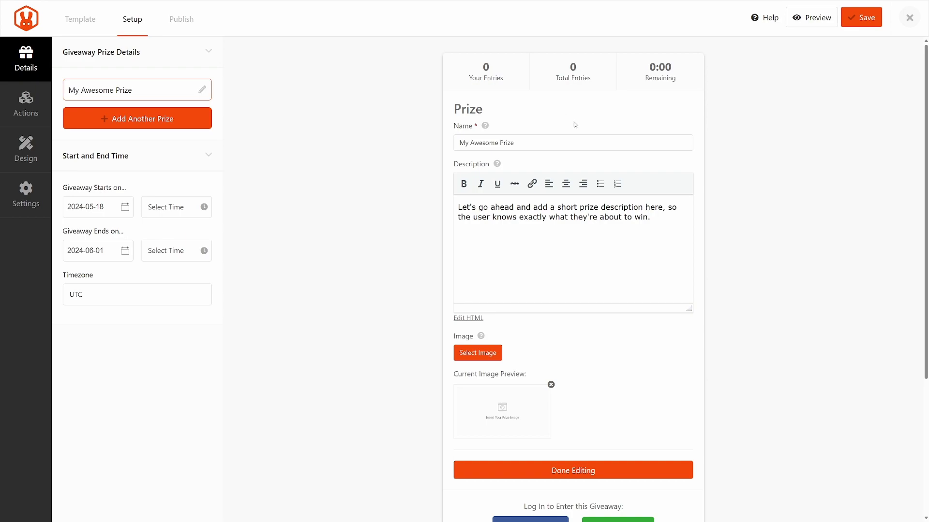
left_click_drag(512, 141, 457, 139)
type("Win This AMAZING BBQ Package For Memorial Day!")
left_click_drag(650, 218, 459, 207)
type("Enter our giveaway to win this amazing package of meats to grill up for your family and friends on Memorial Day.")
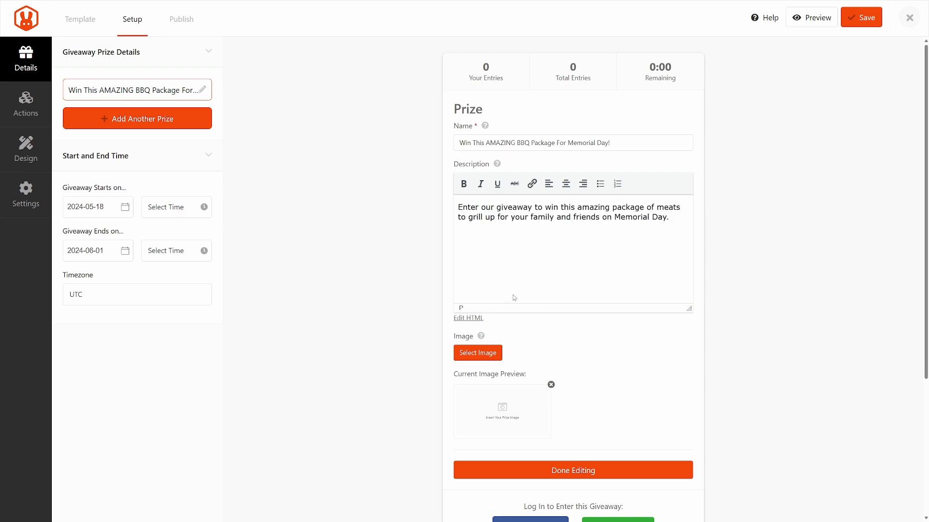
Step: Upload memorial-day-bbq.png as the prize image and finish editing the prize
left_click(478, 353)
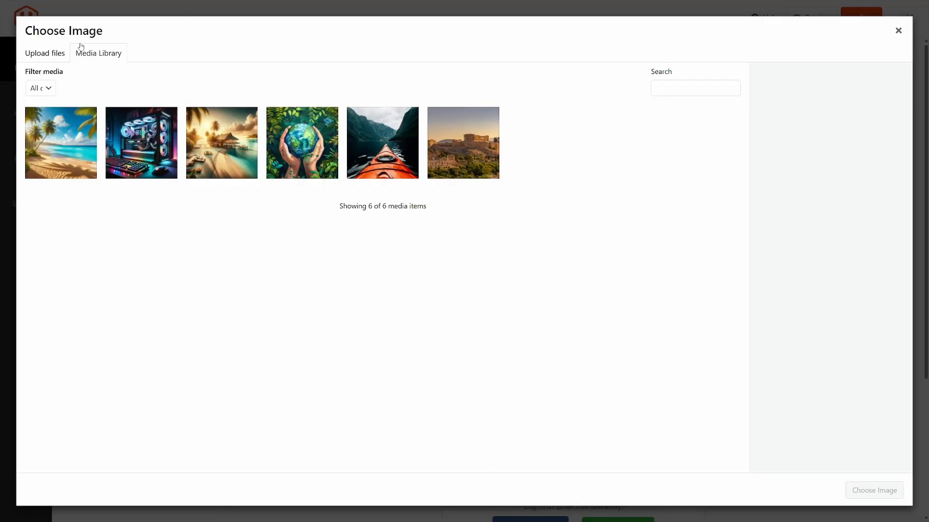
left_click(49, 58)
left_click_drag(56, 95, 440, 200)
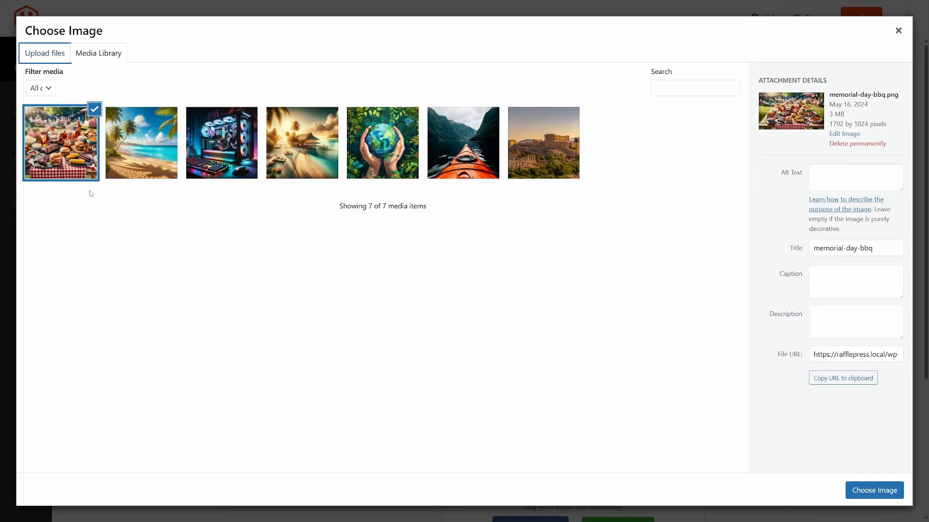
left_click(874, 490)
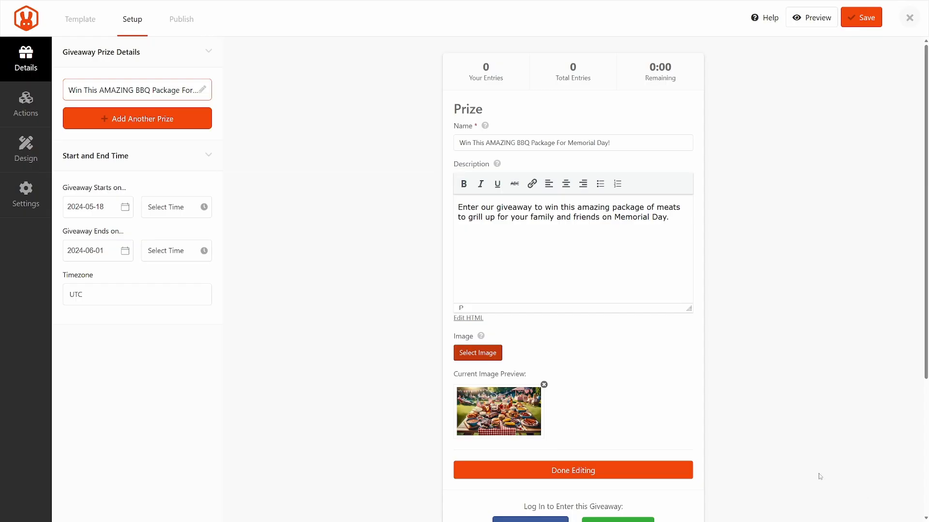
left_click(592, 474)
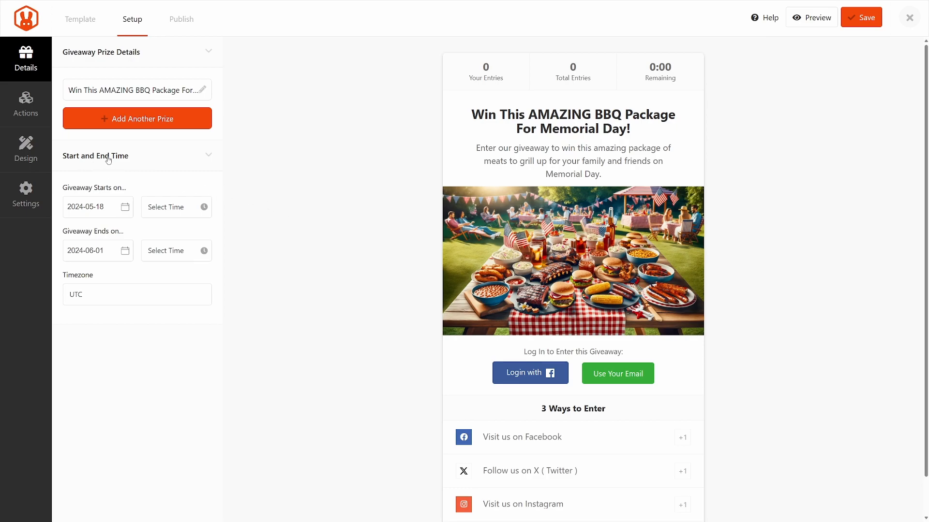
left_click(106, 206)
left_click(130, 260)
left_click(105, 251)
left_click(166, 207)
left_click(166, 236)
left_click(167, 250)
left_click(171, 280)
left_click(155, 299)
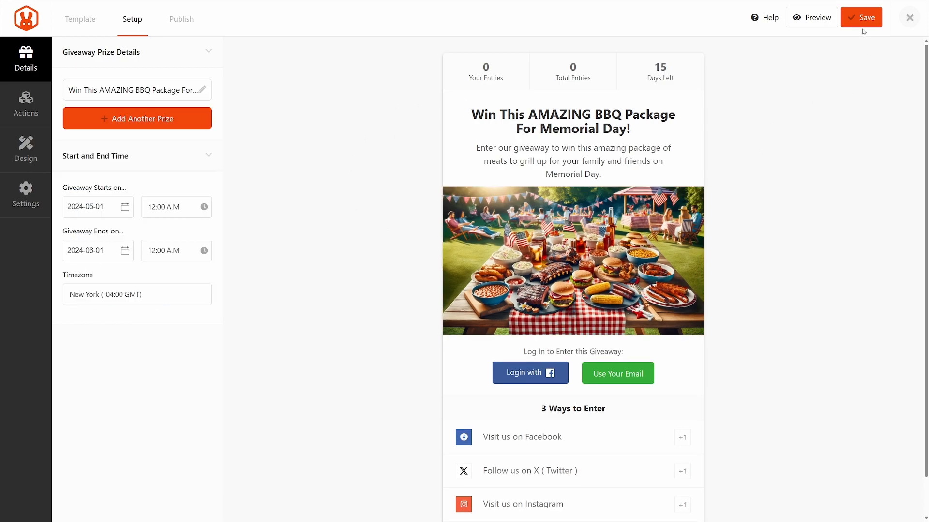
left_click(862, 23)
Step: Delete the default Facebook, X (Twitter) and Instagram entry actions from the giveaway
left_click(27, 107)
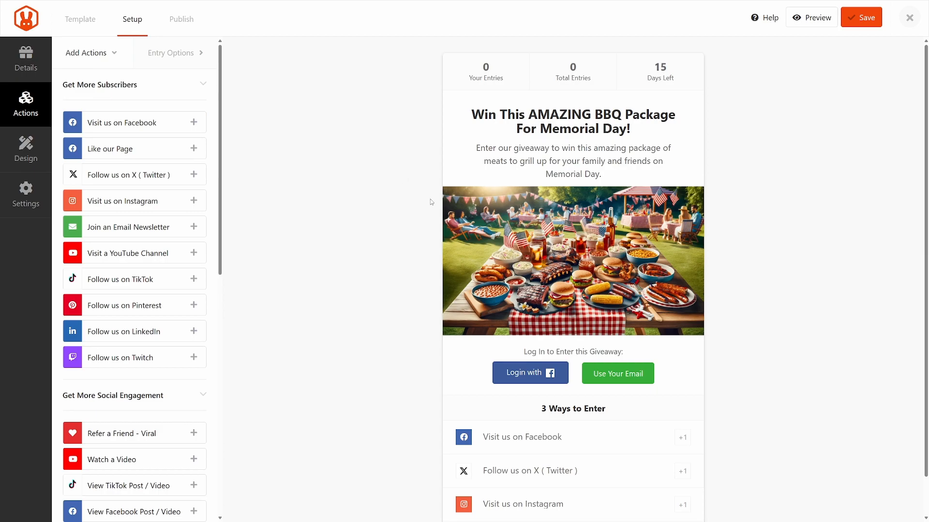
scroll(430, 203, "down", 1)
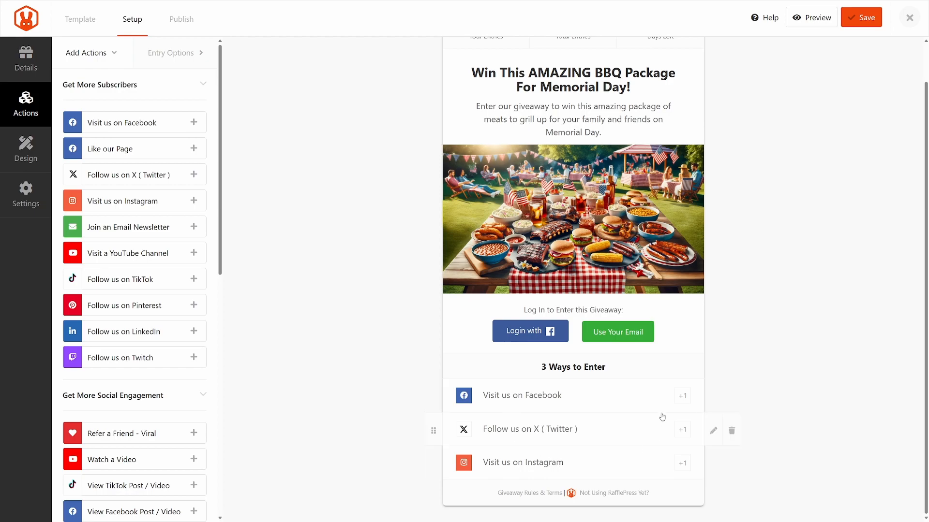
left_click(730, 397)
left_click(435, 309)
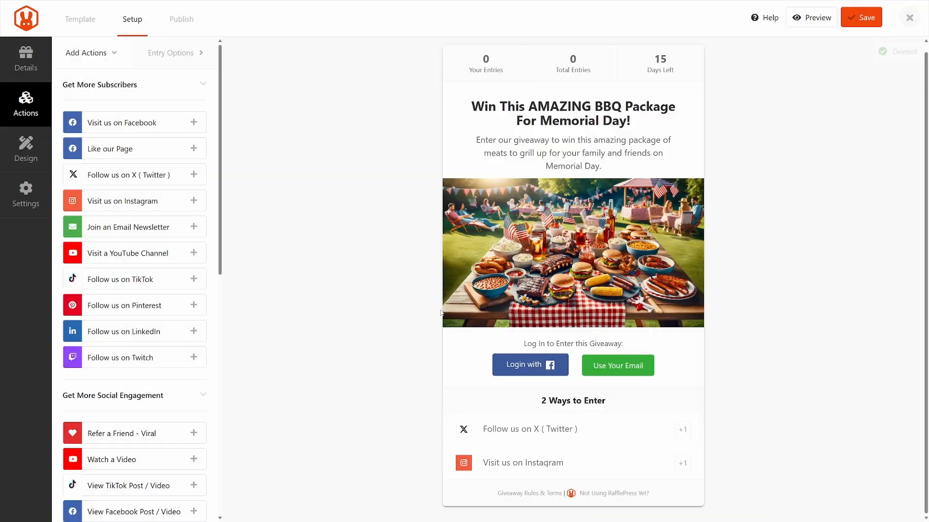
left_click(731, 430)
left_click(436, 309)
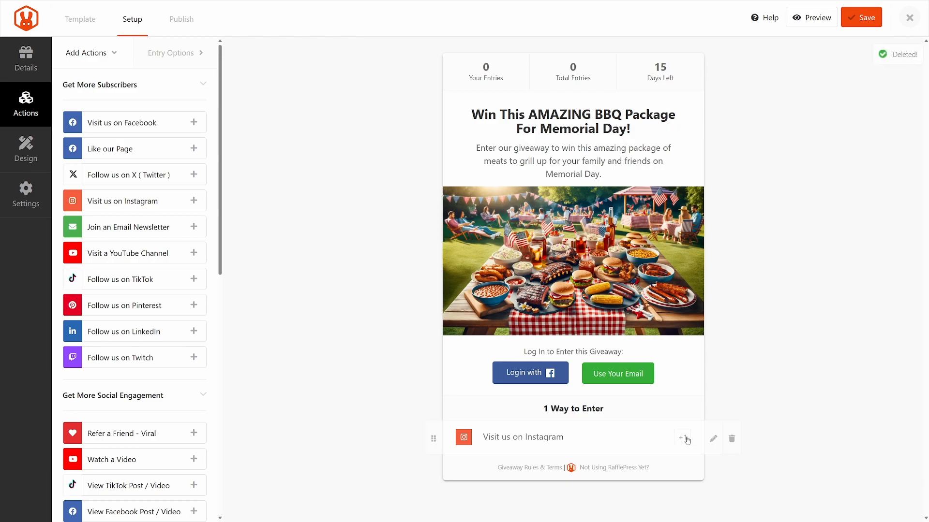
left_click(732, 439)
left_click(435, 307)
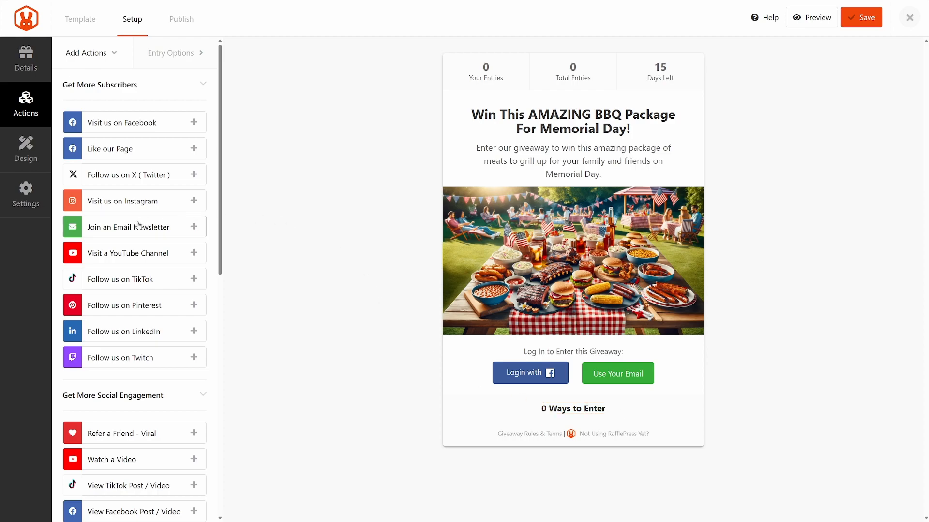
Step: Add the Join an Email Newsletter action to the giveaway and show its entry options
left_click(193, 227)
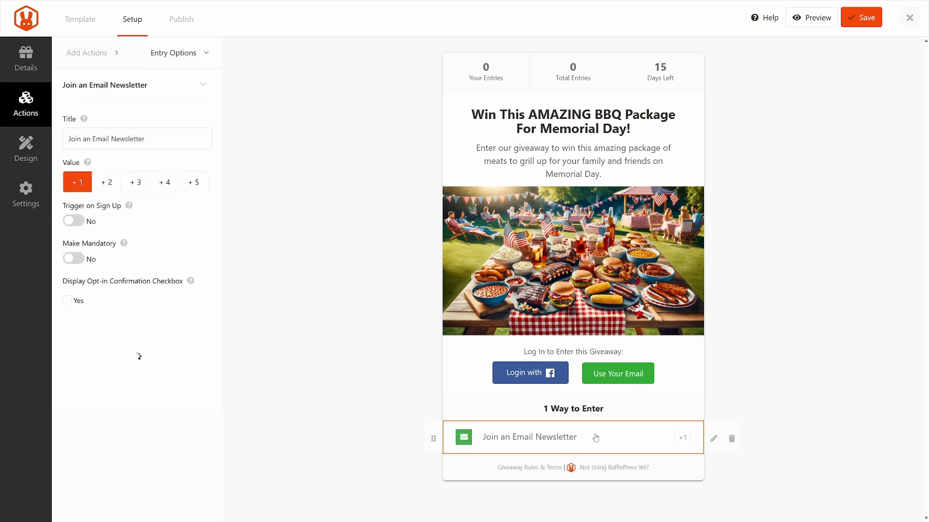
left_click(497, 438)
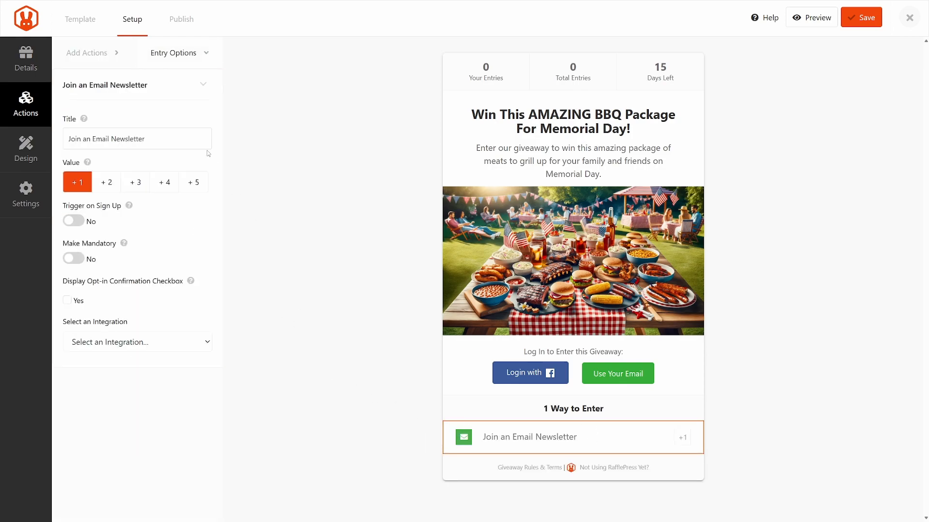
Step: Try the newsletter action's sign-up trigger, mandatory and opt-in checkbox options, and look through the available integrations
left_click_drag(167, 137, 67, 137)
left_click(127, 163)
left_click(75, 221)
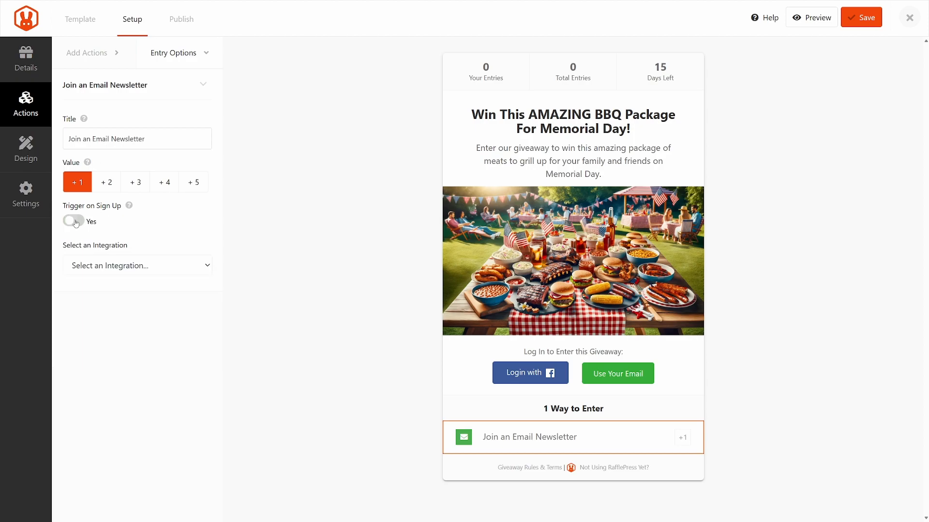
left_click(184, 272)
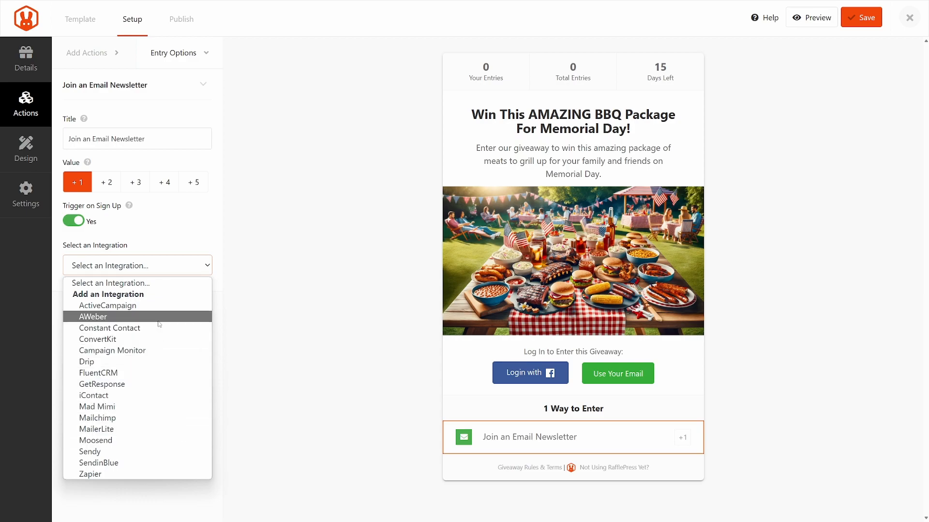
left_click(75, 221)
left_click(80, 260)
left_click(79, 260)
left_click(67, 302)
left_click(68, 302)
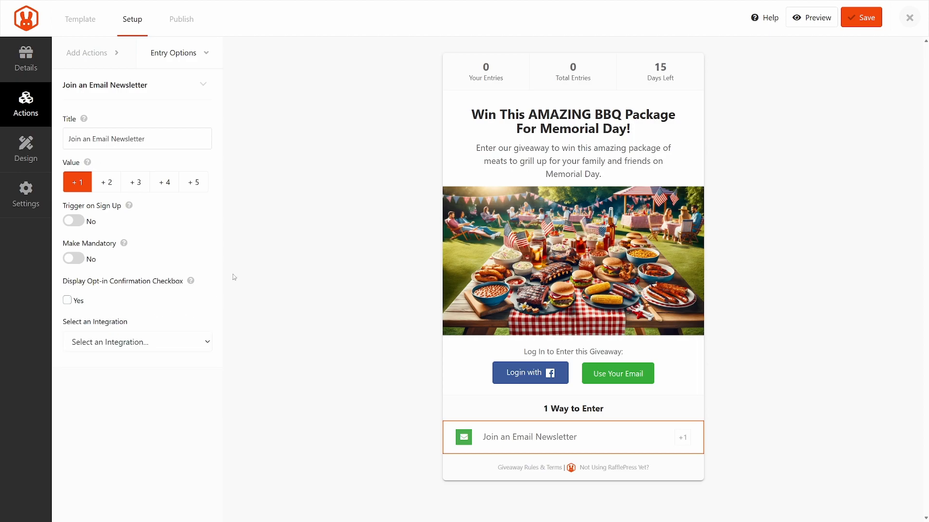
Step: Add the Refer a Friend - Viral action to the giveaway's ways to enter
left_click(26, 103)
scroll(208, 184, "down", 5)
left_click(164, 198)
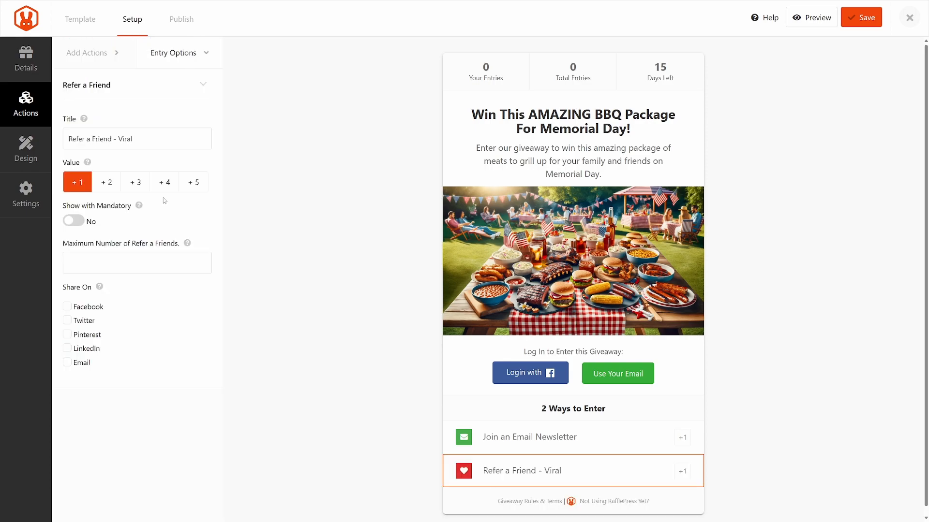
mouse_move(576, 469)
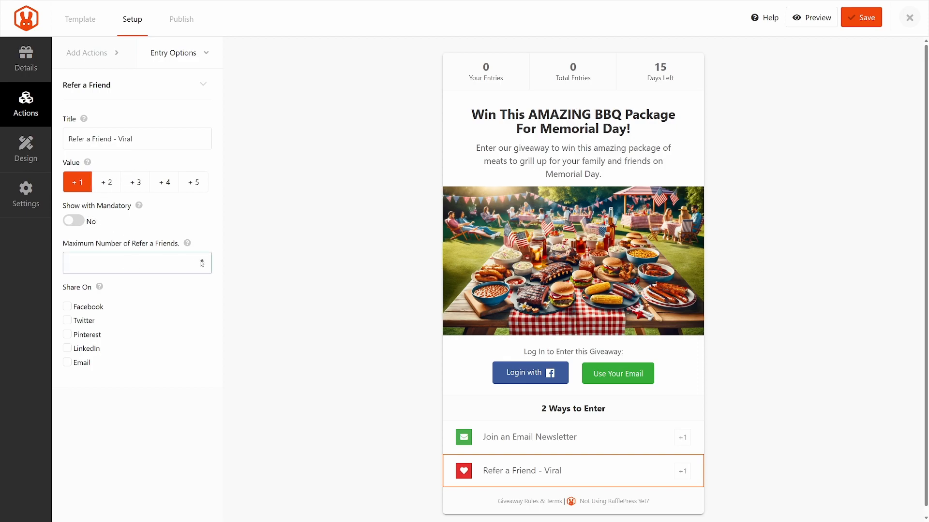
Step: Limit Refer a Friend to 5 referrals and enable sharing on Facebook, Twitter, Pinterest, LinkedIn and Email
left_click(84, 292)
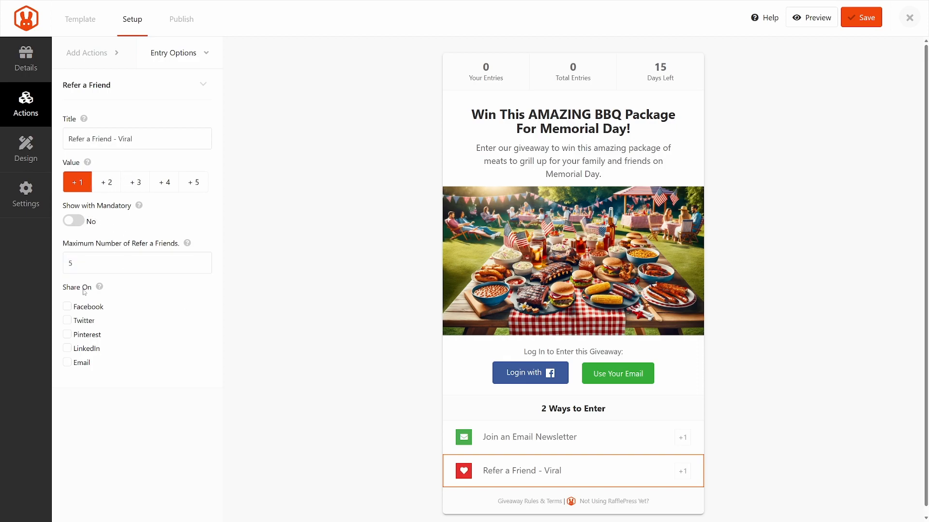
left_click(67, 306)
left_click(197, 385)
scroll(172, 290, "down", 4)
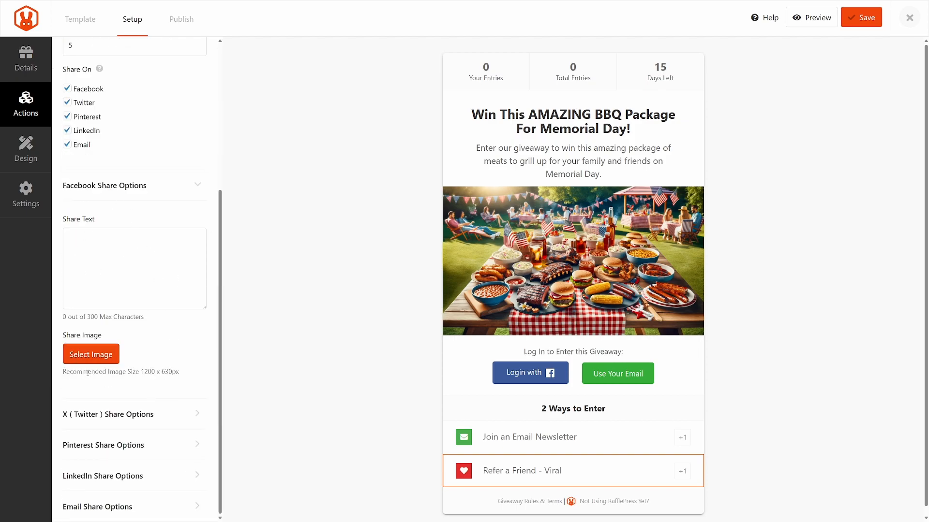
scroll(166, 195, "up", 4)
scroll(155, 389, "down", 4)
left_click(155, 188)
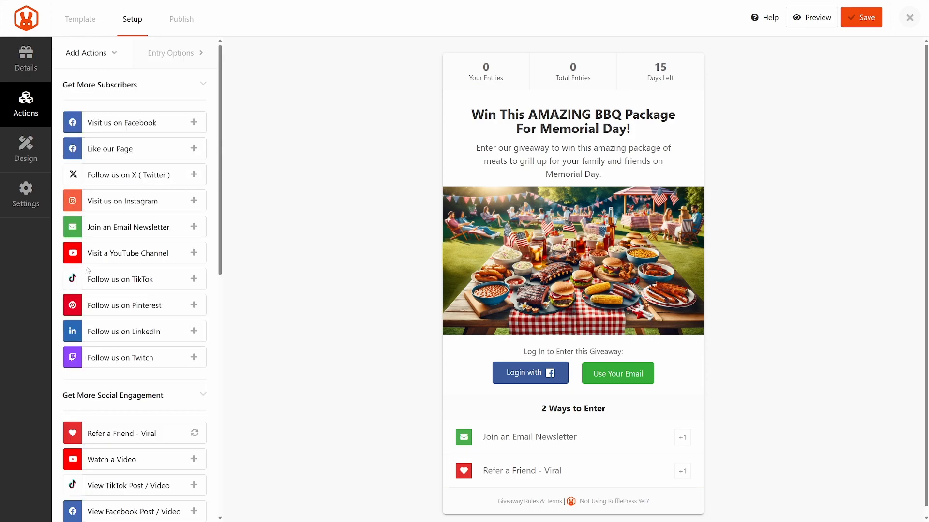
Step: Add the Visit a YouTube Channel action with an empty channel URL and save the giveaway
left_click(147, 255)
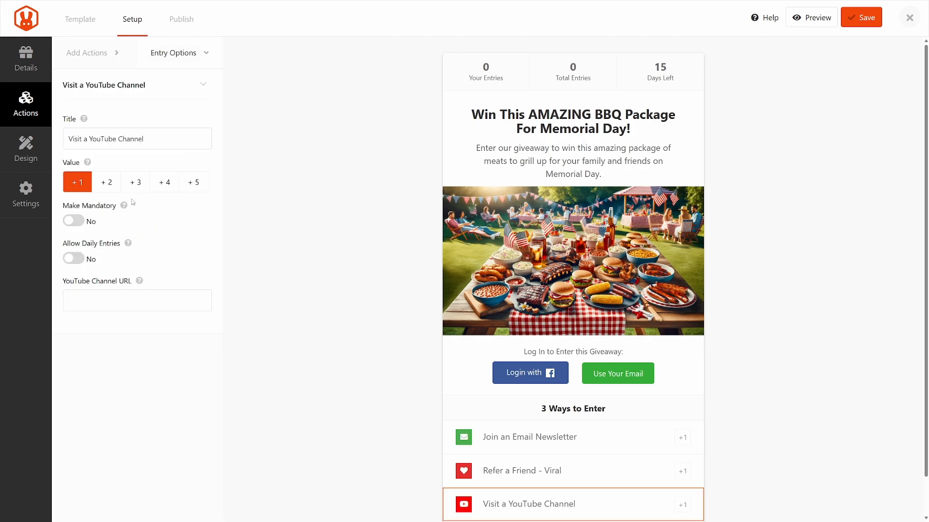
left_click(102, 301)
scroll(604, 339, "down", 2)
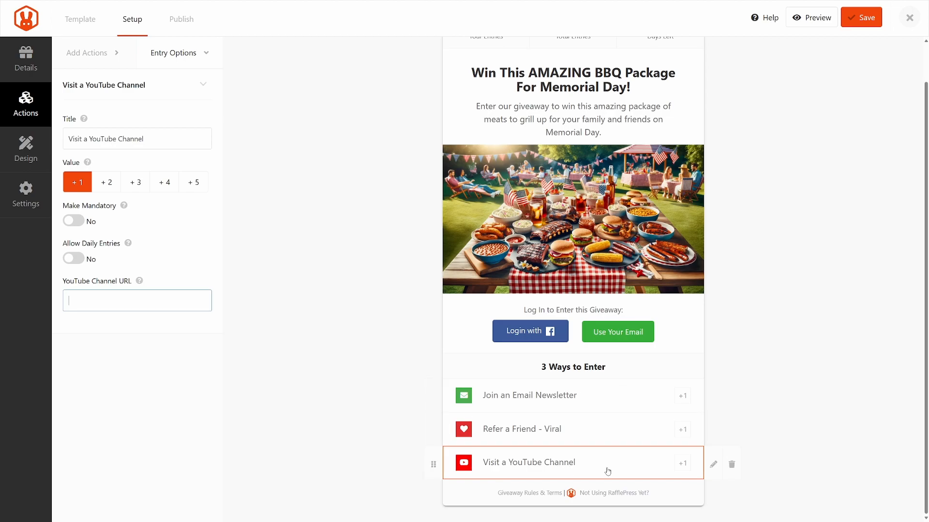
scroll(629, 387, "up", 1)
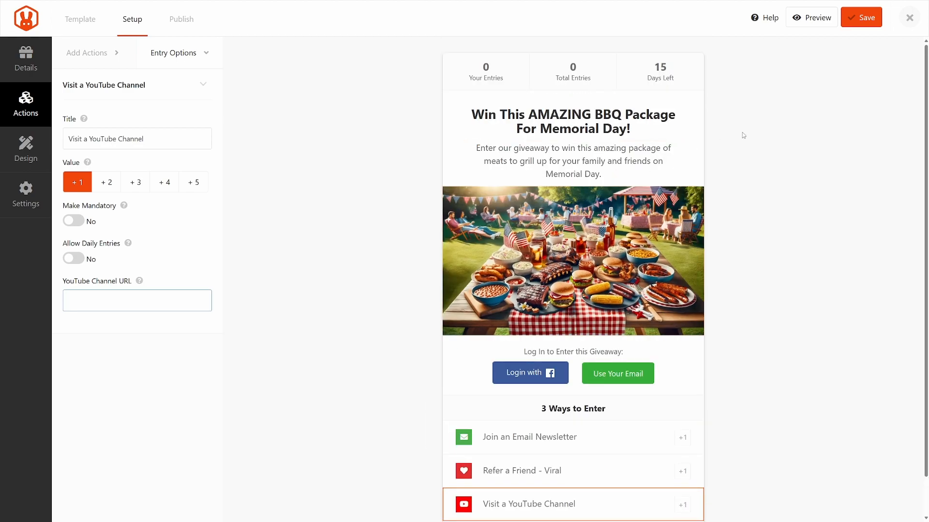
left_click(853, 24)
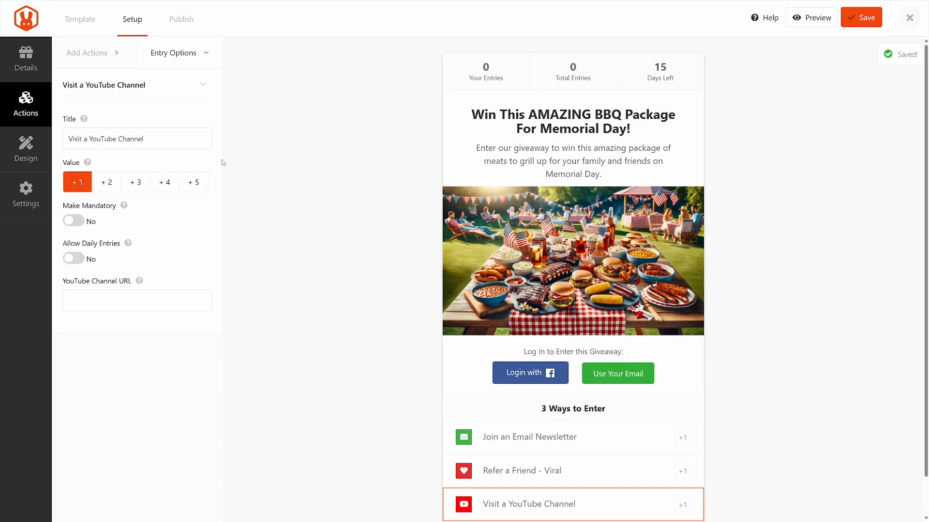
Step: Set the giveaway design's layout to Image, Header, Text and its fonts to Playfair Display with Source Sans Pro
left_click(22, 153)
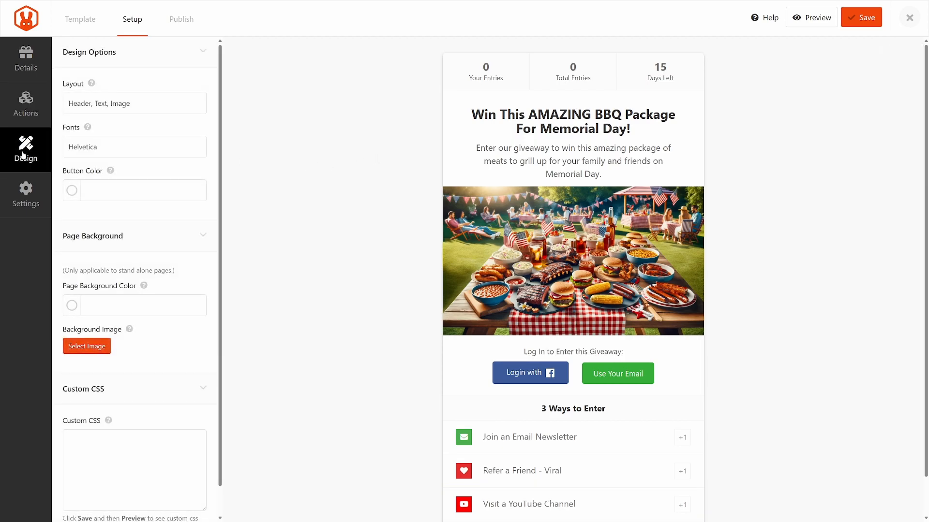
left_click(139, 107)
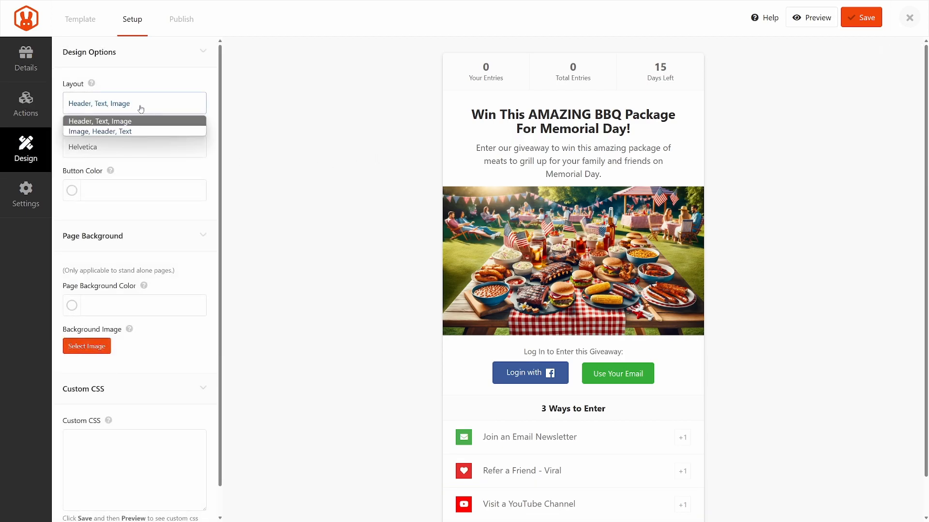
left_click(163, 132)
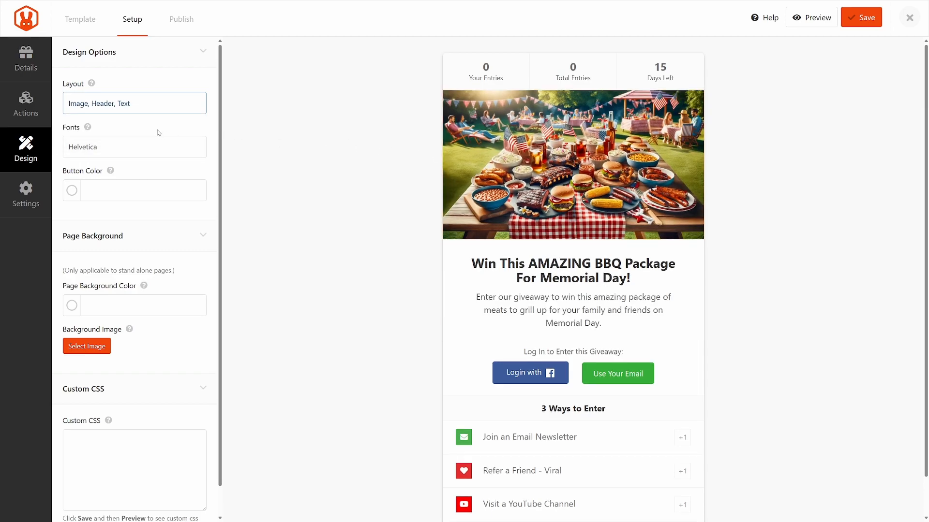
left_click(120, 148)
left_click(118, 175)
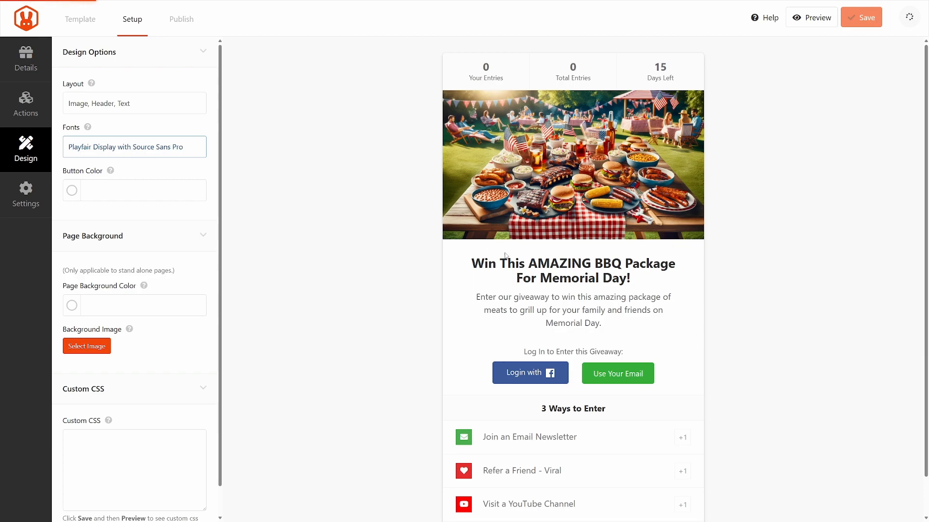
Step: Set the giveaway's fonts to Baloo with Montserrat and its button color to red #E84B3C
left_click(132, 146)
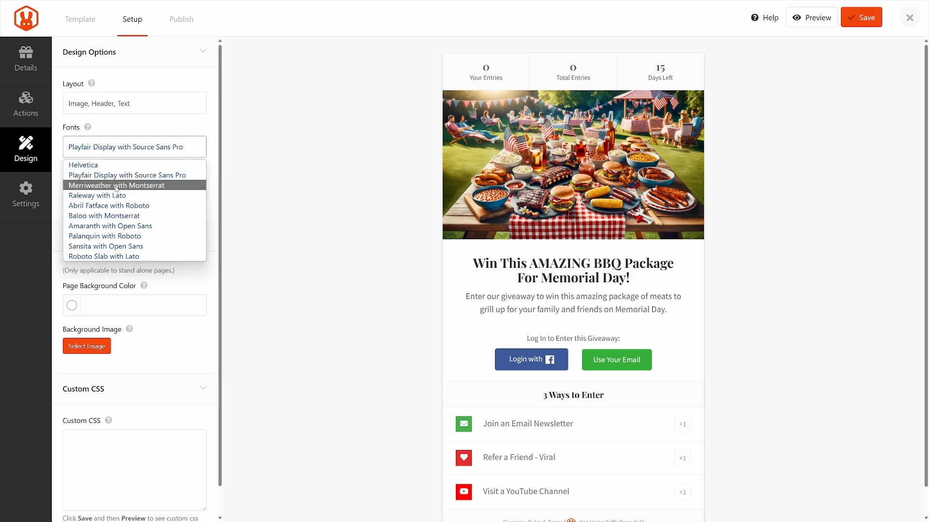
left_click(116, 188)
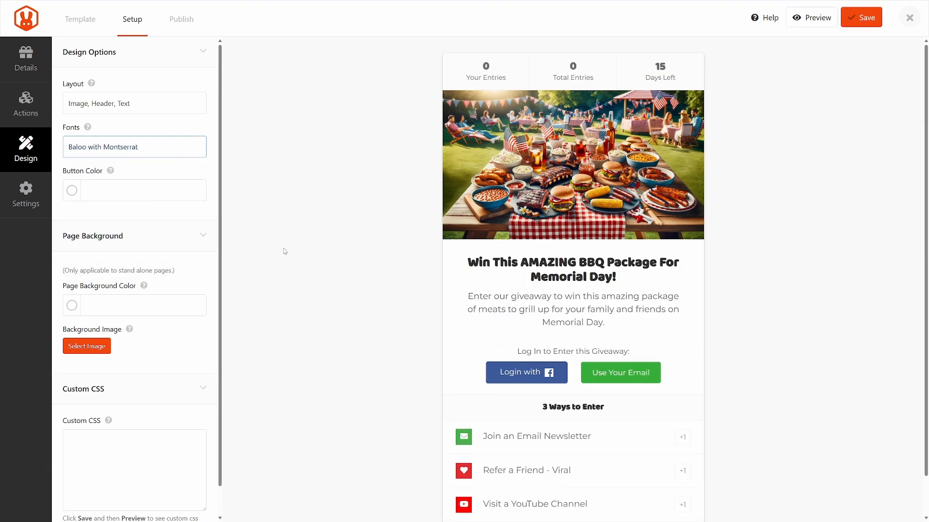
left_click(73, 192)
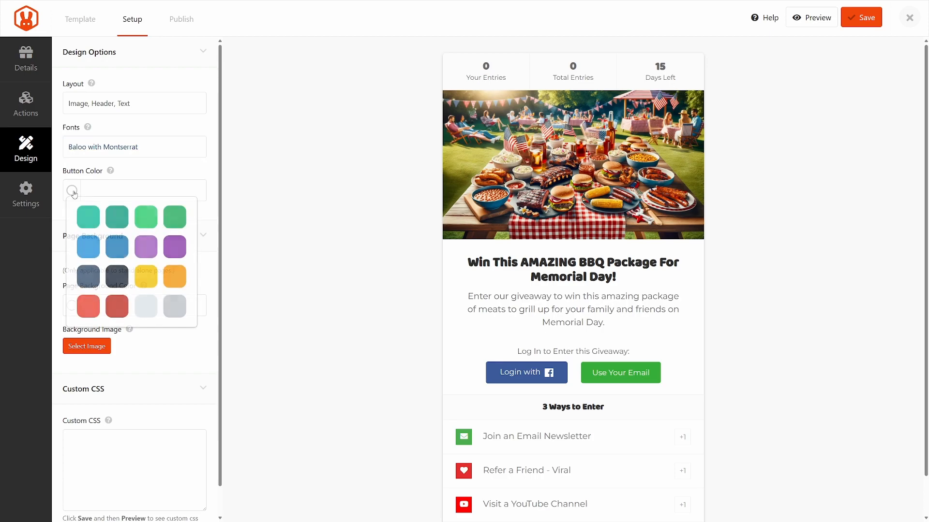
left_click(88, 307)
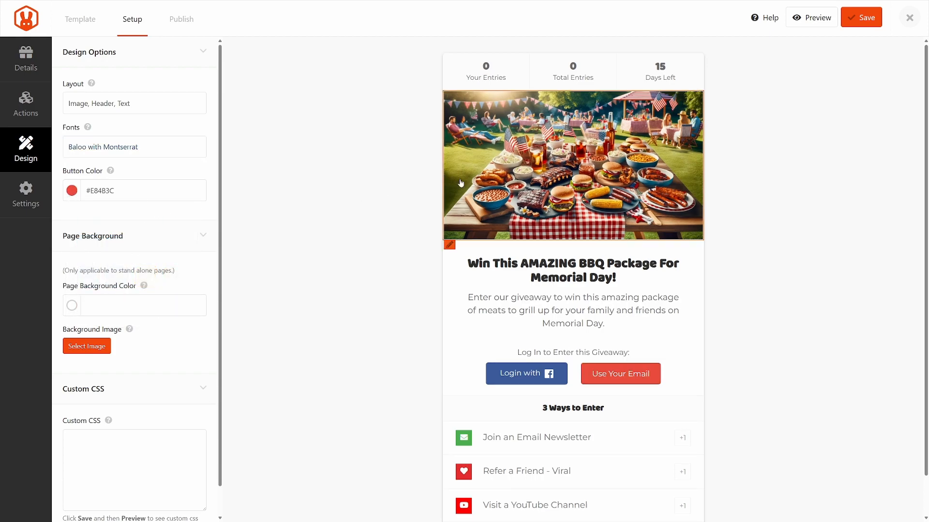
Step: Try several page background colors for the giveaway and settle on light blue #3398DB
scroll(155, 214, "down", 1)
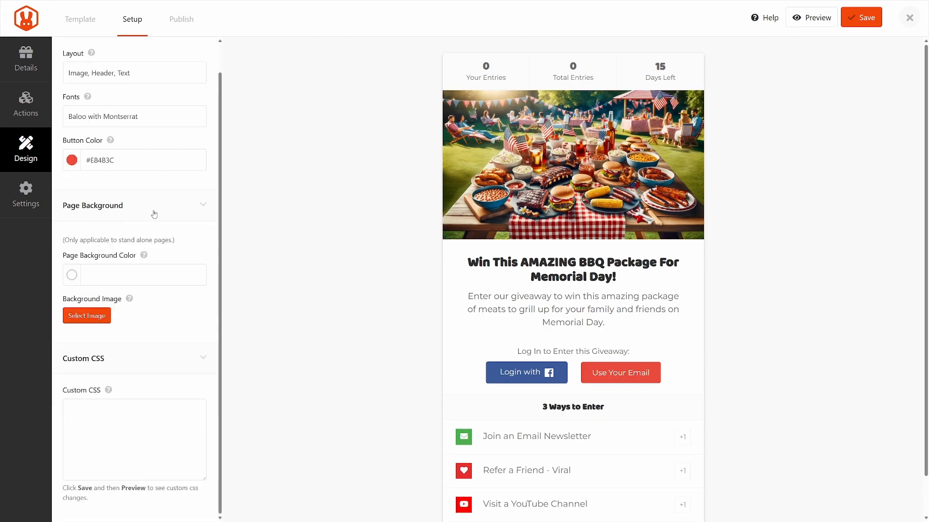
left_click(78, 279)
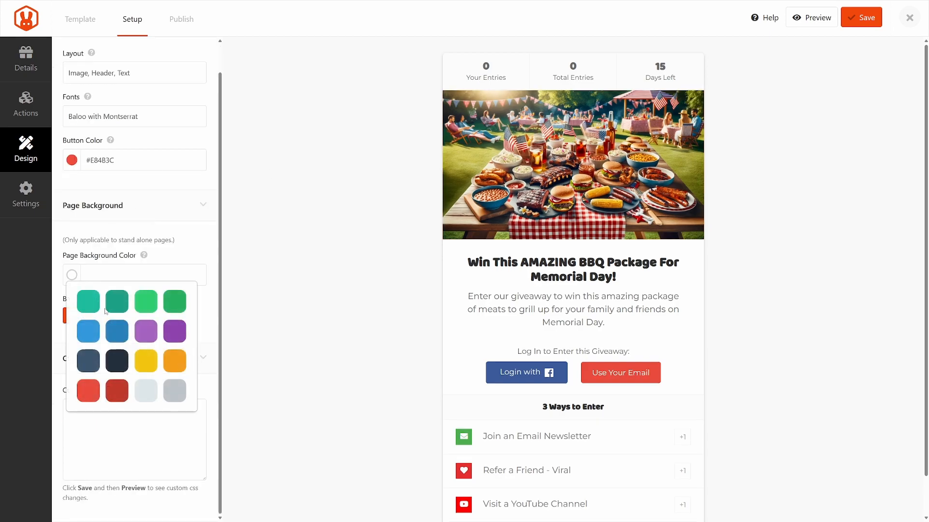
left_click(117, 331)
left_click(72, 275)
left_click(118, 390)
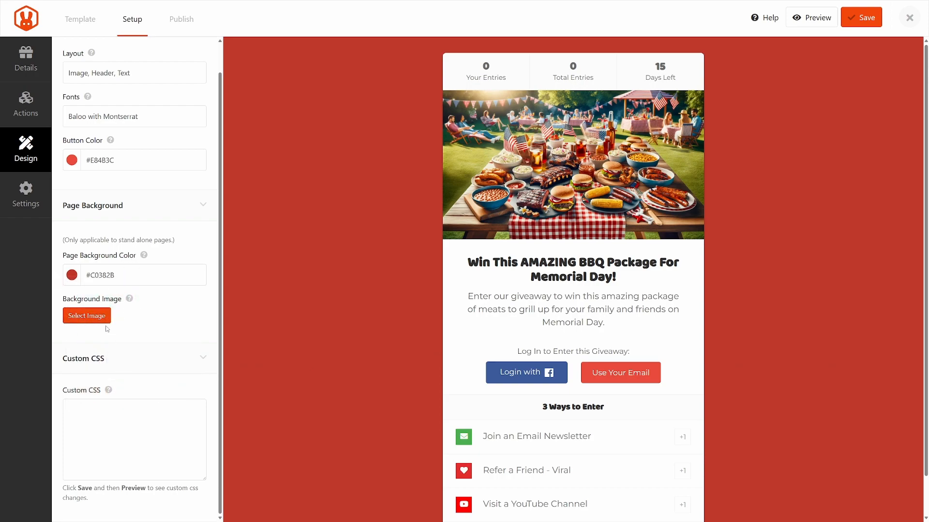
left_click(71, 275)
left_click(92, 330)
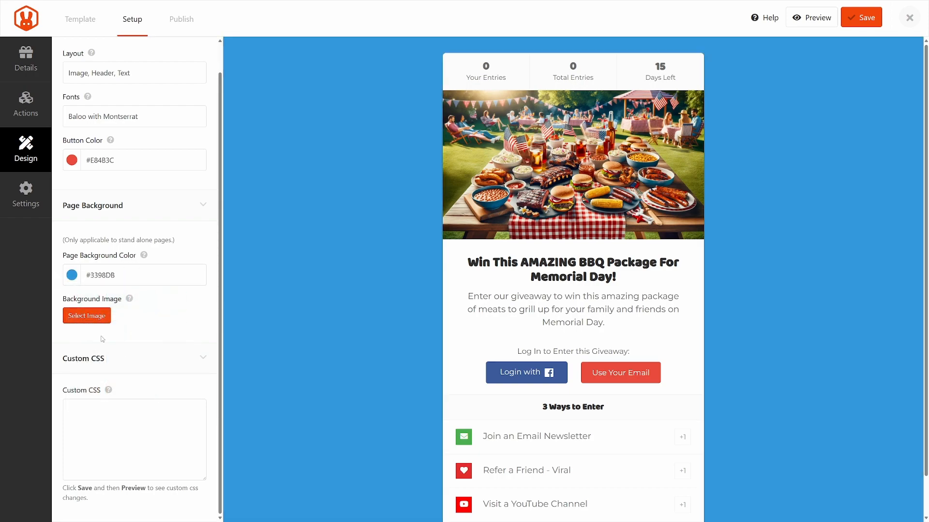
Step: Upload memorial-day-bg.png and use it as the giveaway page's background image
left_click(103, 318)
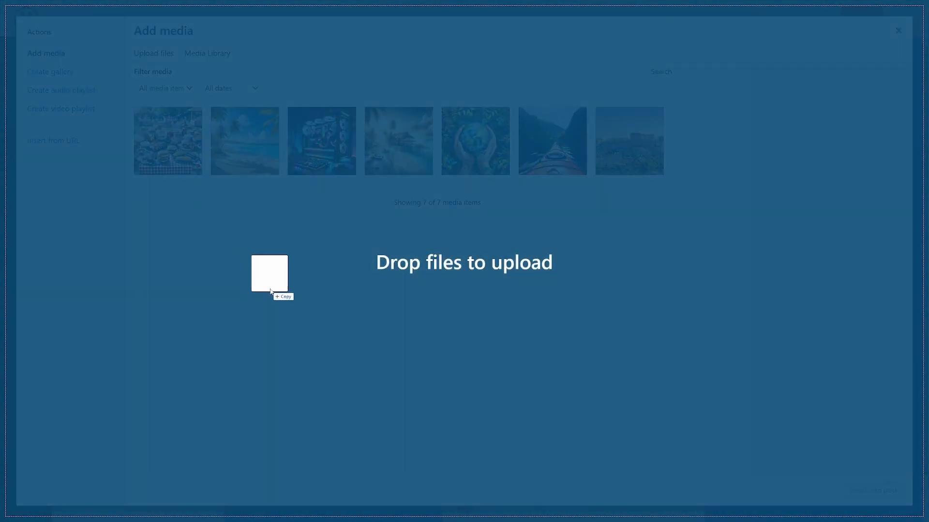
left_click_drag(269, 269, 489, 285)
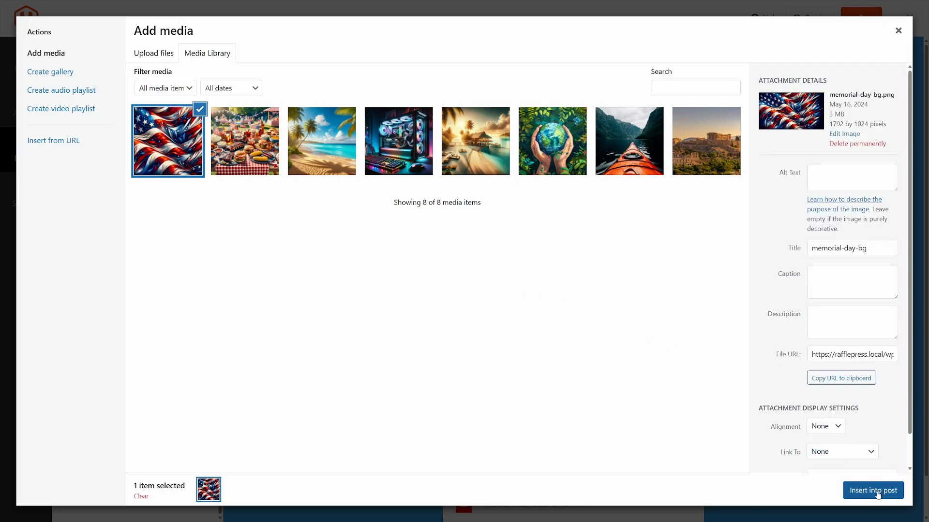
left_click(877, 494)
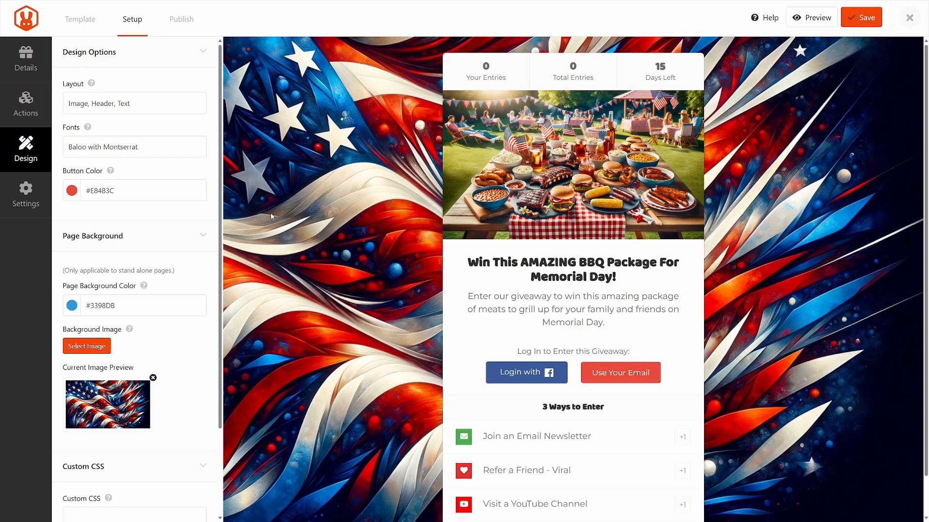
Step: In the general settings, set the page permalink to memorial and limit entries to 3 sign ups per IP address
left_click(26, 202)
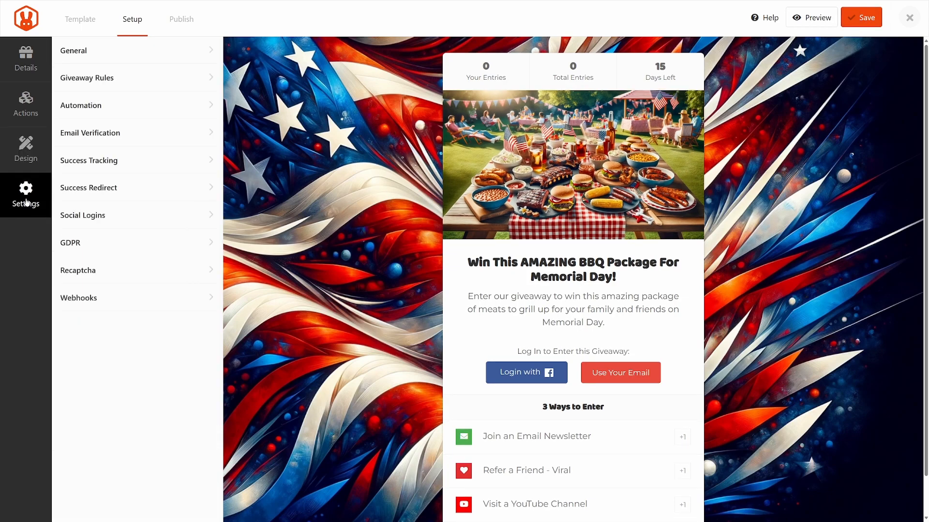
left_click(90, 52)
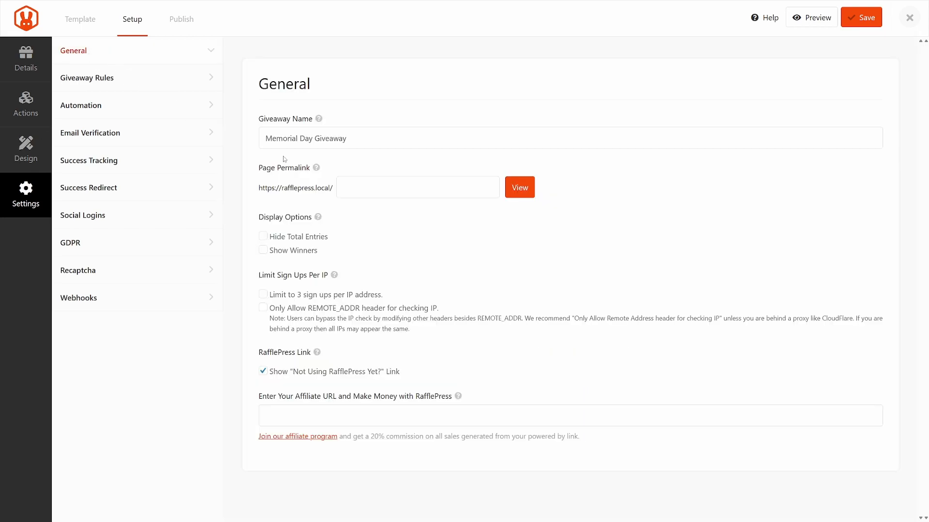
left_click(383, 188)
type("memorial")
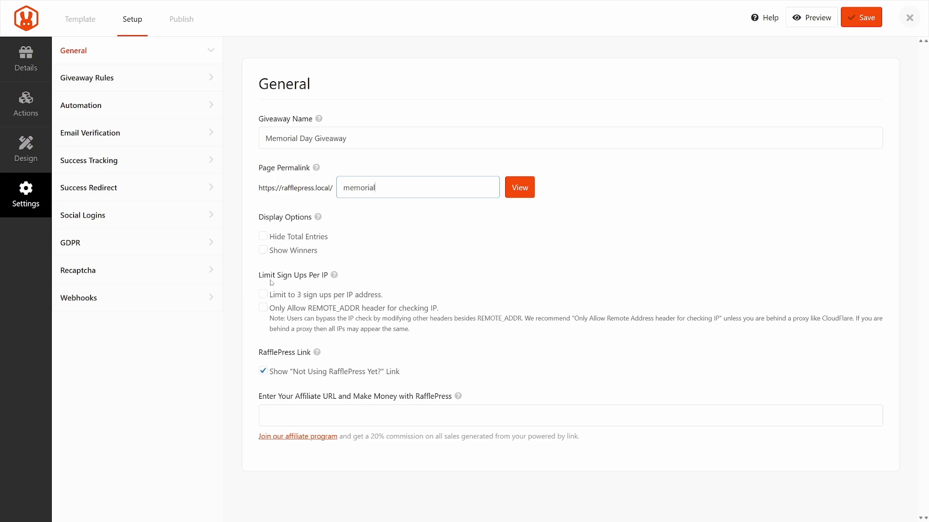
left_click(262, 296)
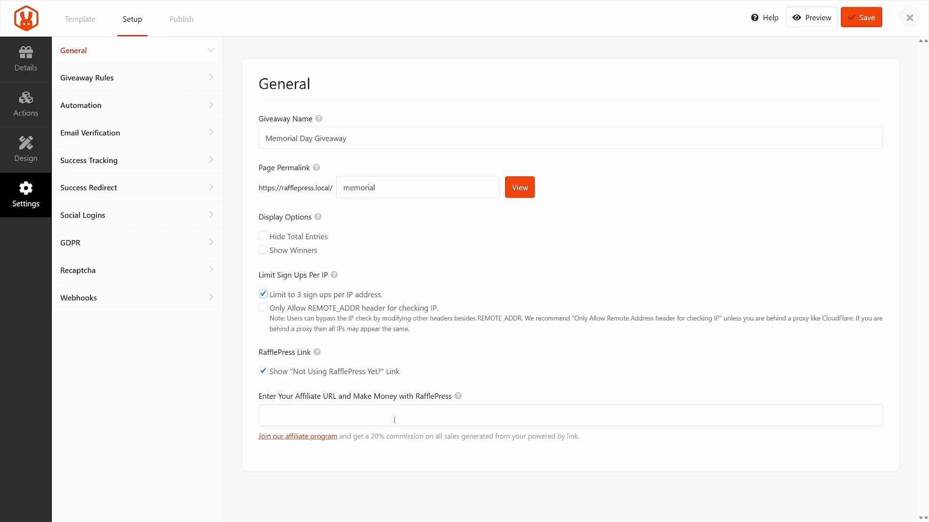
Step: Generate giveaway rules from the template with placeholder sponsor name, email, address and country, eligible locations sth and minimum age sthsth
left_click(118, 82)
left_click(329, 204)
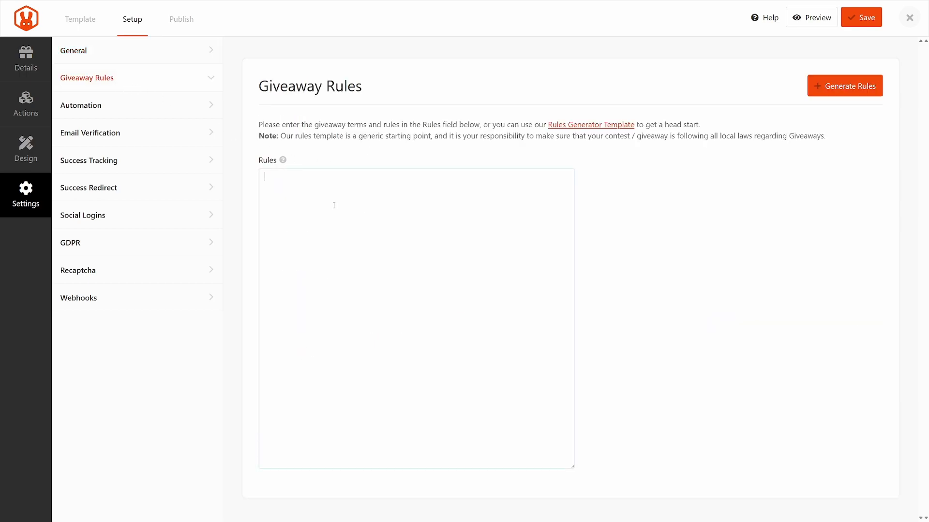
left_click(589, 127)
left_click(367, 172)
type("srthsrth")
left_click(344, 208)
type("shsh")
left_click(360, 248)
type("tsth")
left_click(356, 286)
type("shsh")
left_click(348, 325)
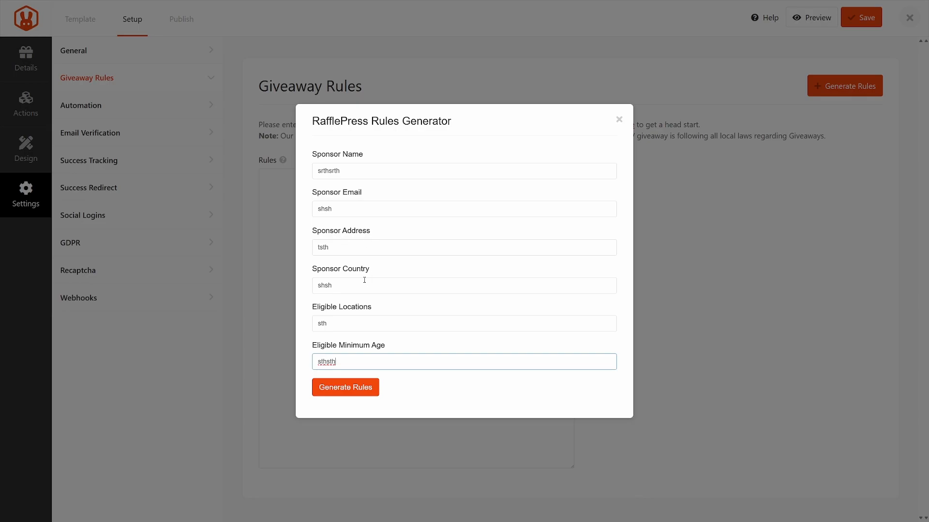
left_click(347, 390)
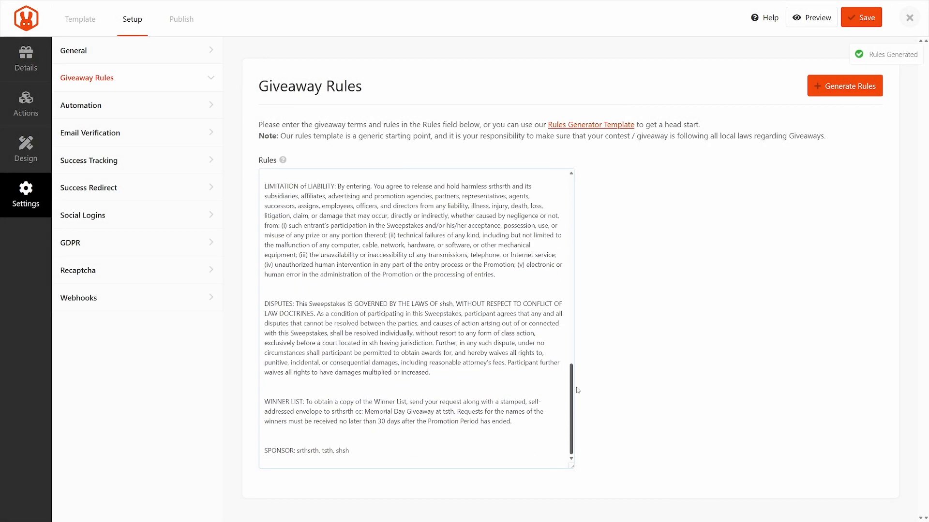
left_click_drag(716, 136, 825, 136)
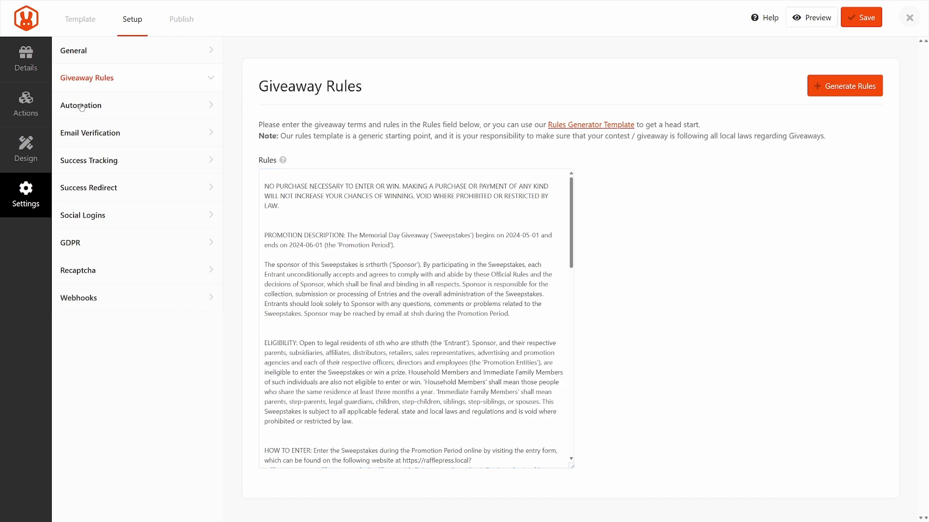
Step: Review the giveaway's Automation, Email Verification, Success Tracking, Success Redirect and Social Logins settings
left_click(80, 106)
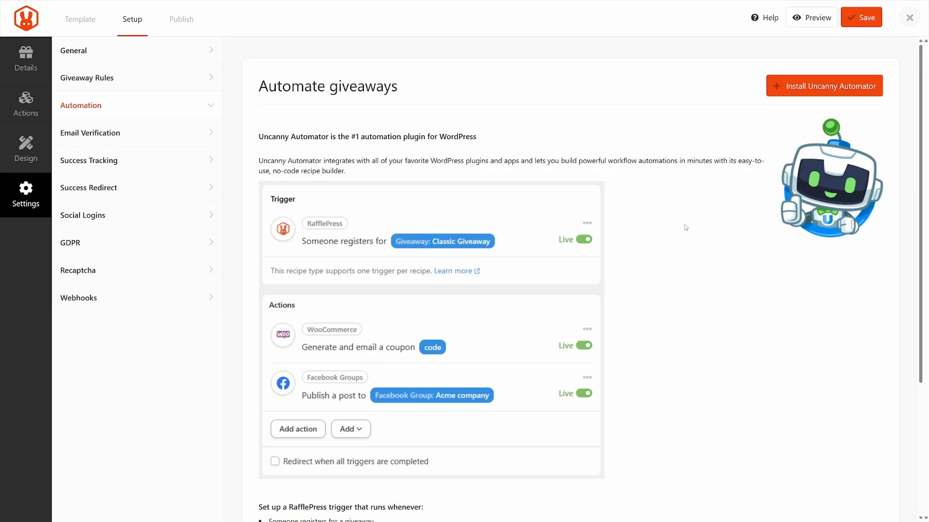
scroll(682, 228, "down", 2)
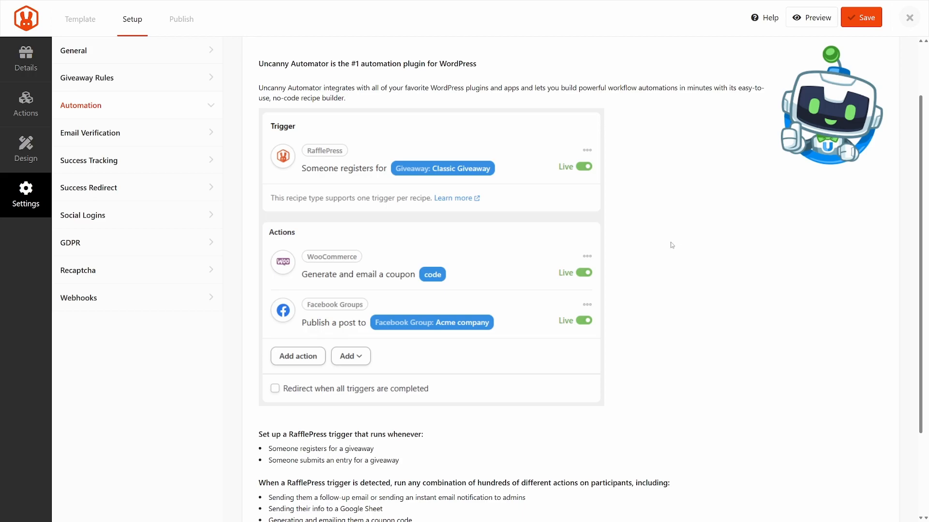
scroll(667, 289, "down", 2)
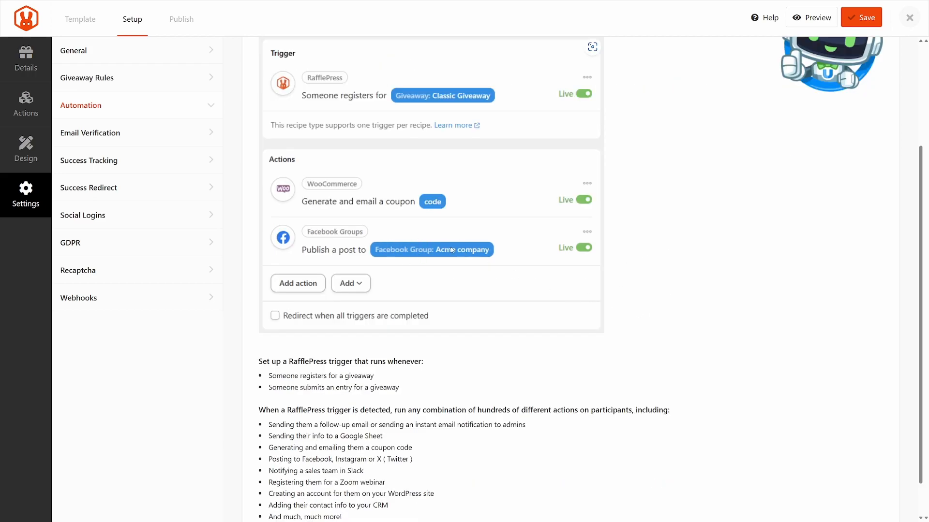
scroll(633, 286, "up", 2)
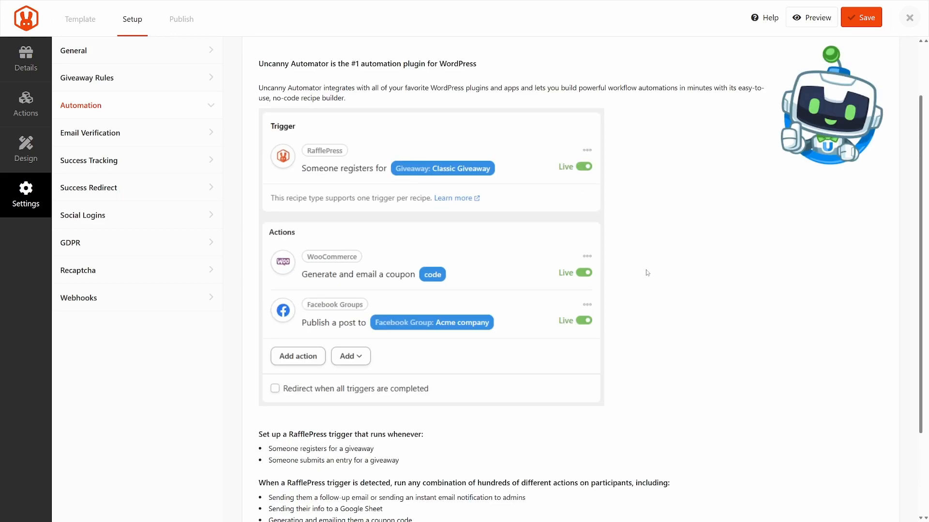
left_click(107, 133)
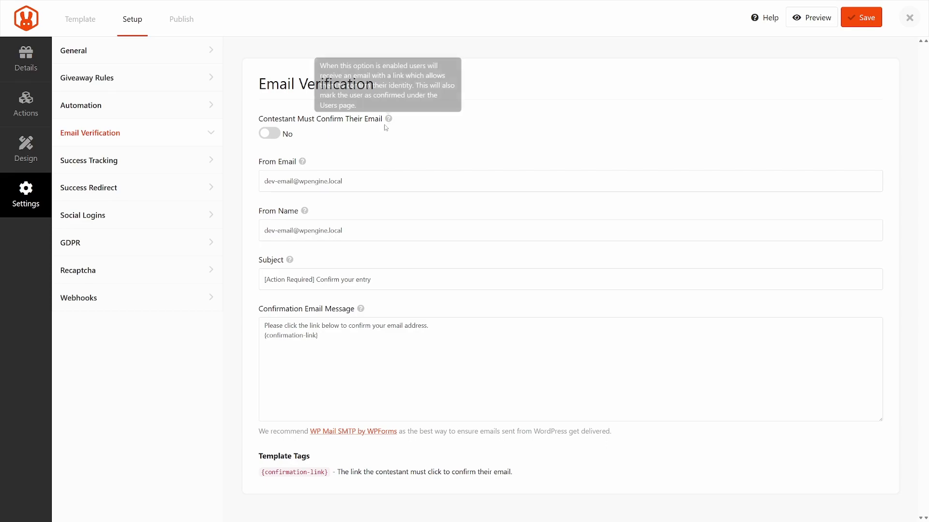
left_click(112, 167)
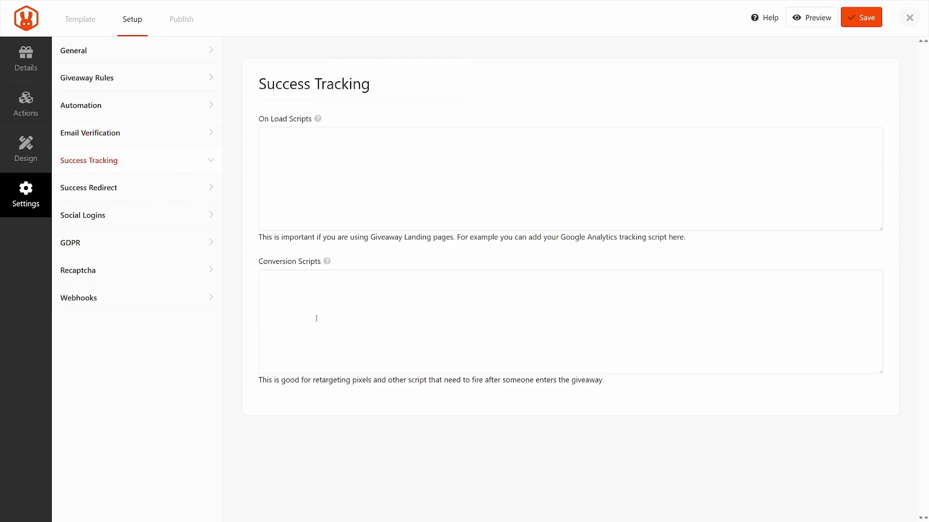
left_click(98, 188)
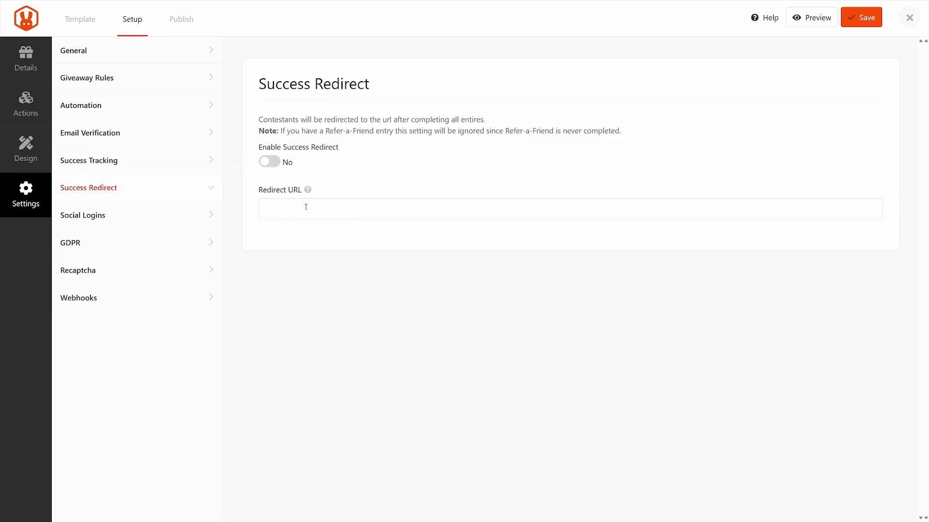
left_click(88, 217)
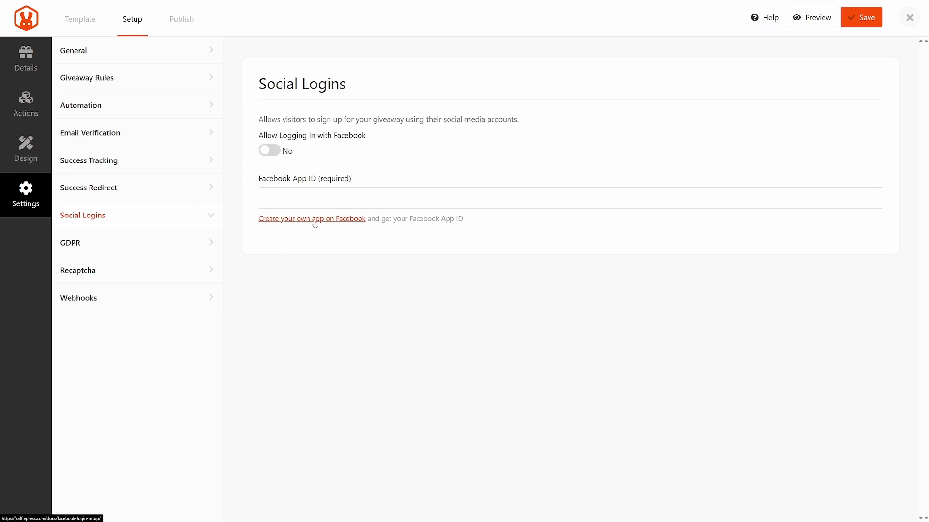
Step: Try the GDPR consent option and its consent text field, and switch the option off again
left_click(80, 245)
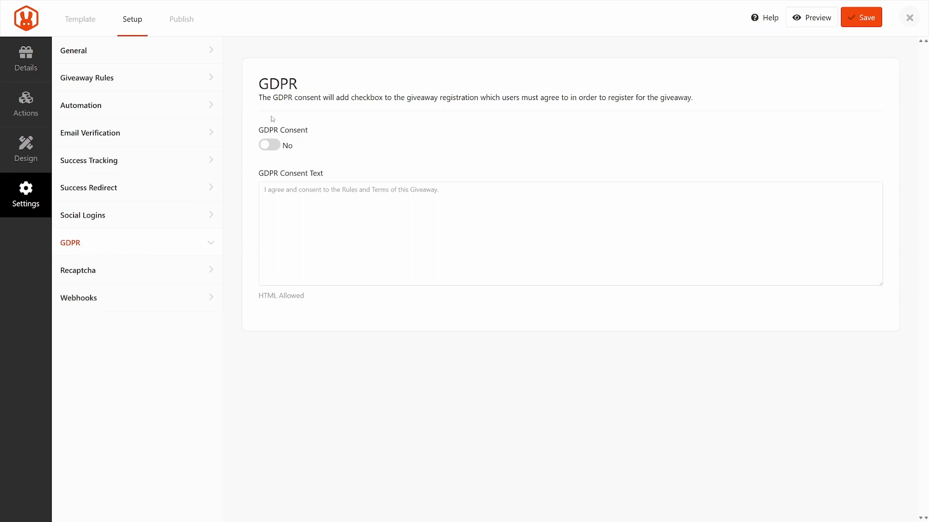
left_click(269, 146)
left_click(275, 189)
left_click(270, 146)
Step: Look at the Recaptcha settings, try enabling webhooks with an empty request URL, and switch webhooks off again
left_click(209, 270)
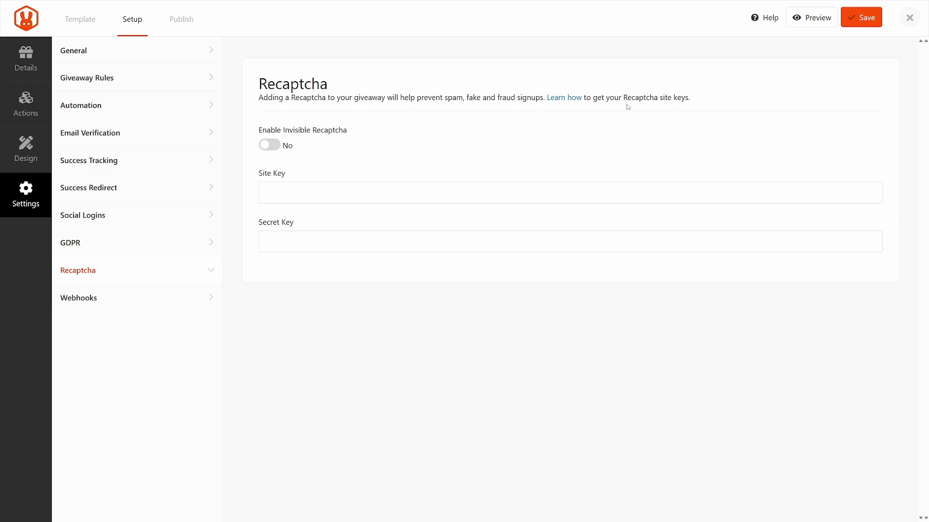
left_click(107, 298)
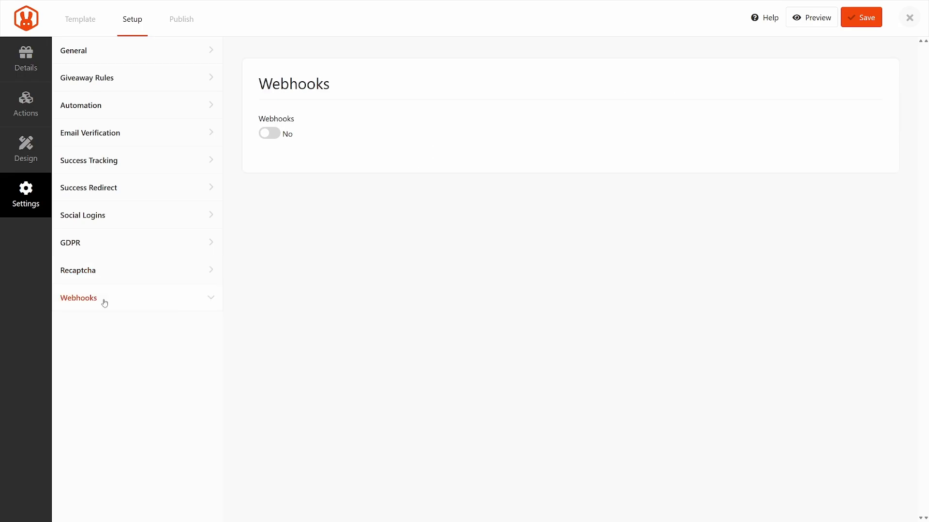
left_click(270, 134)
left_click(294, 202)
left_click(291, 251)
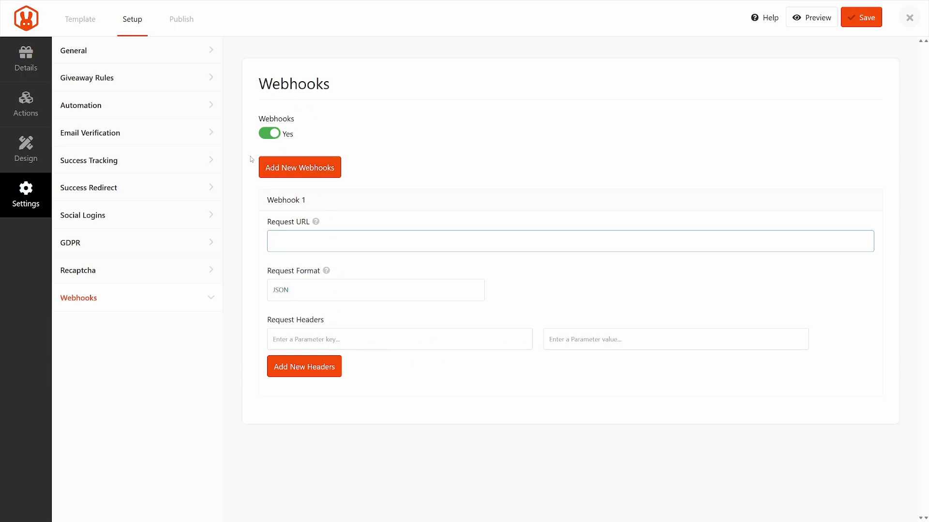
left_click(275, 131)
left_click(861, 18)
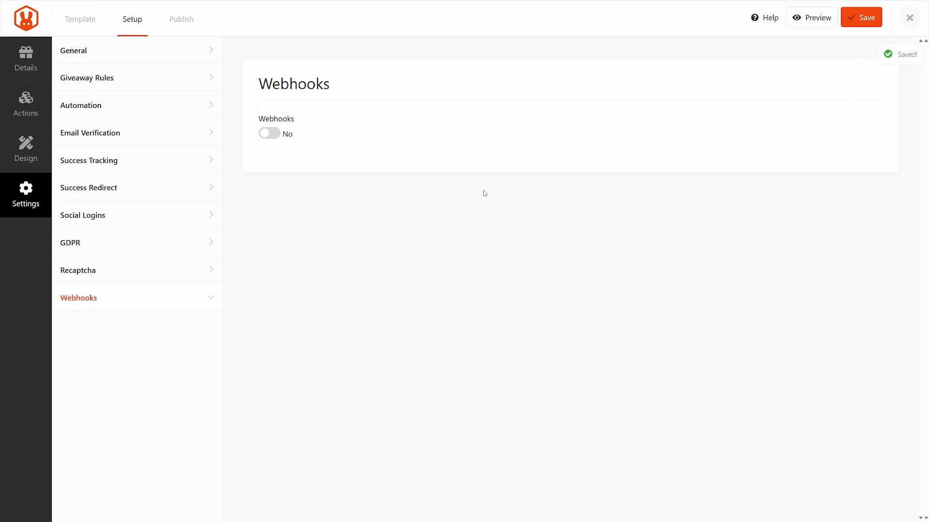
left_click(190, 22)
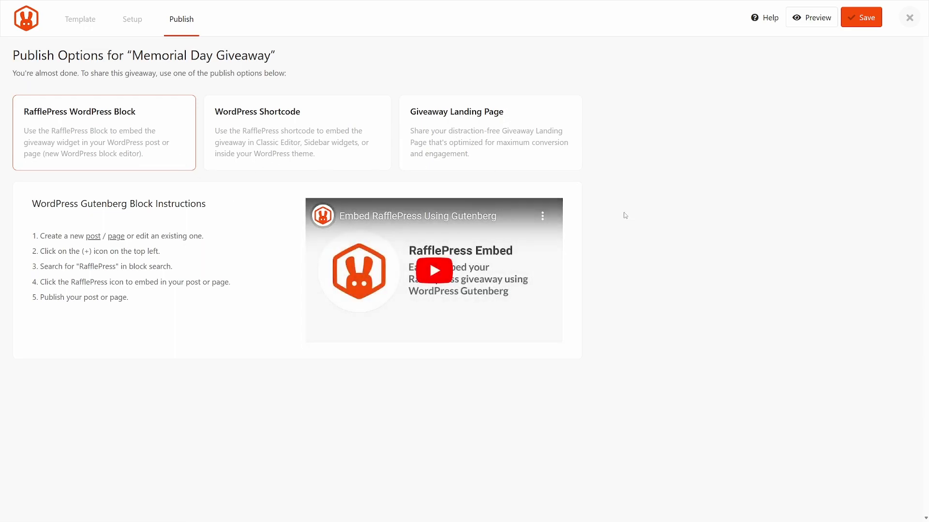
left_click(465, 124)
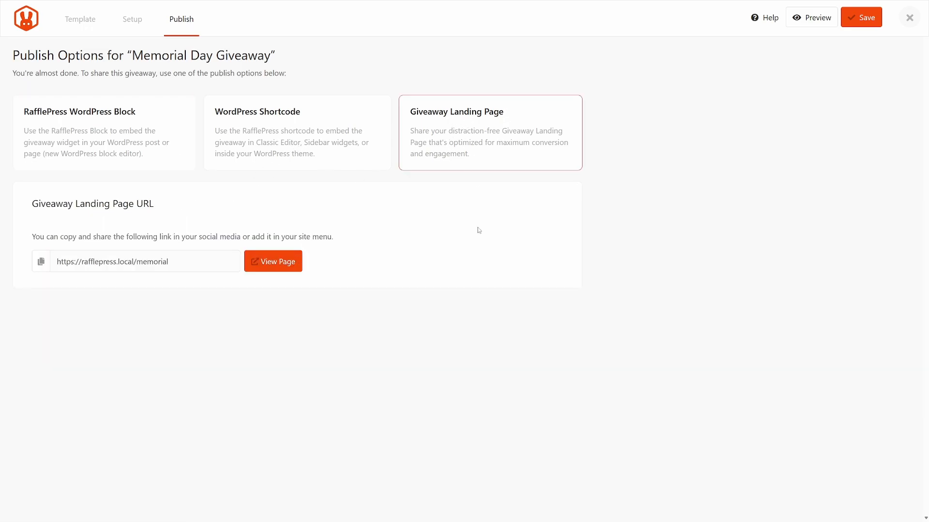
left_click_drag(171, 264, 134, 266)
left_click(176, 308)
left_click(281, 261)
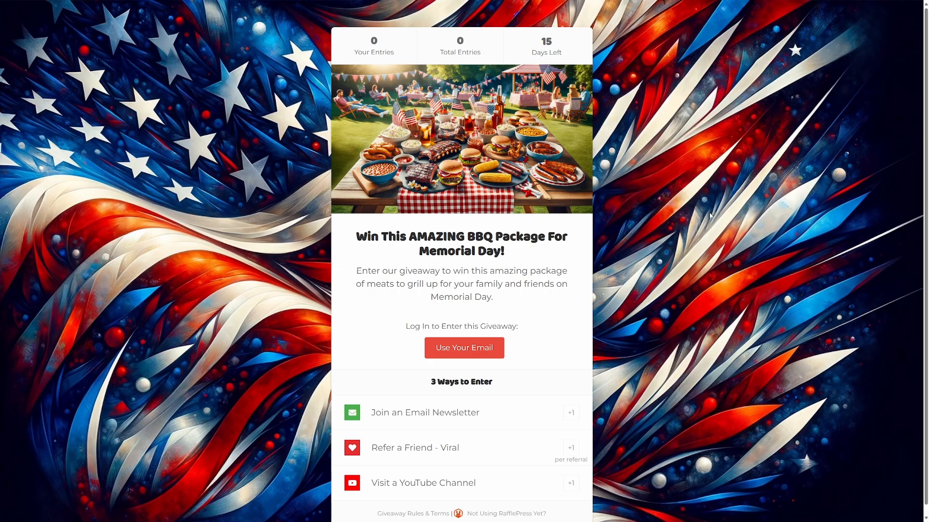
Step: View the RafflePress WordPress Block publish instructions, switch to the WordPress Shortcode option and copy the giveaway's shortcode
scroll(709, 215, "down", 1)
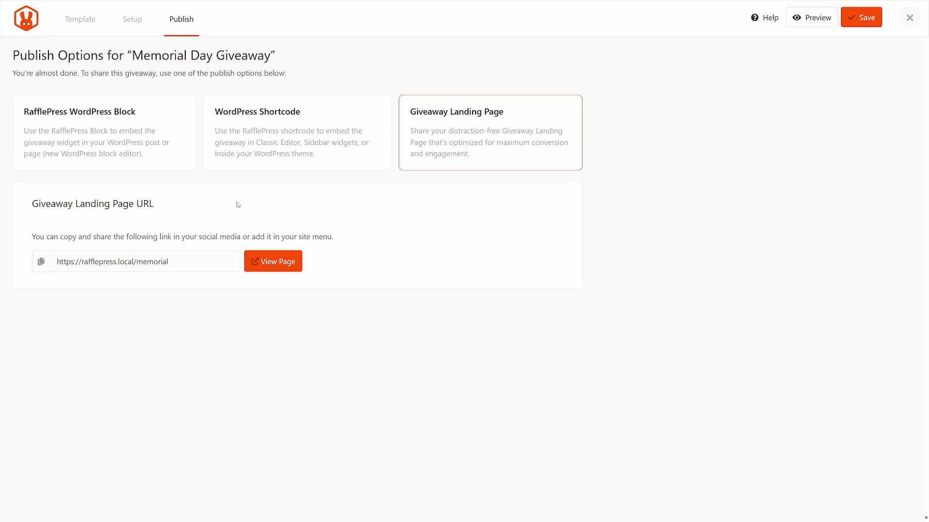
left_click(95, 146)
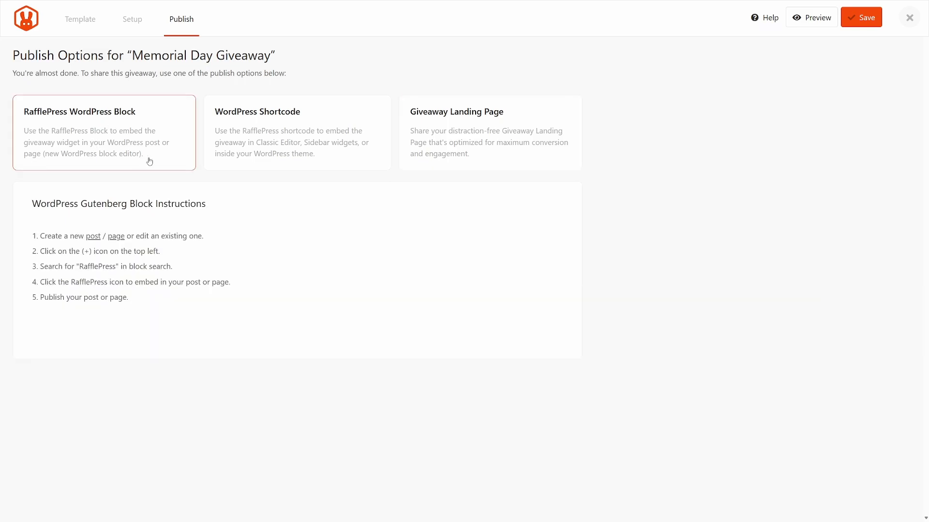
left_click(260, 144)
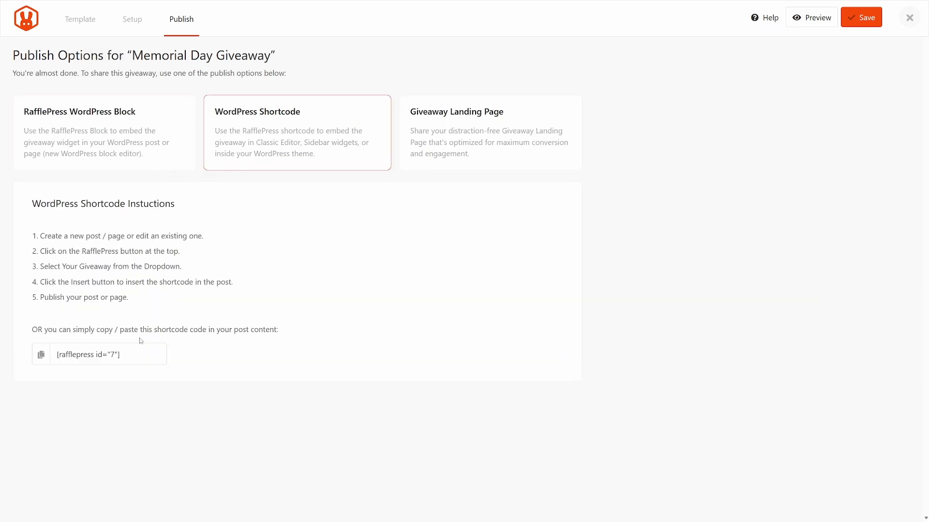
left_click(42, 358)
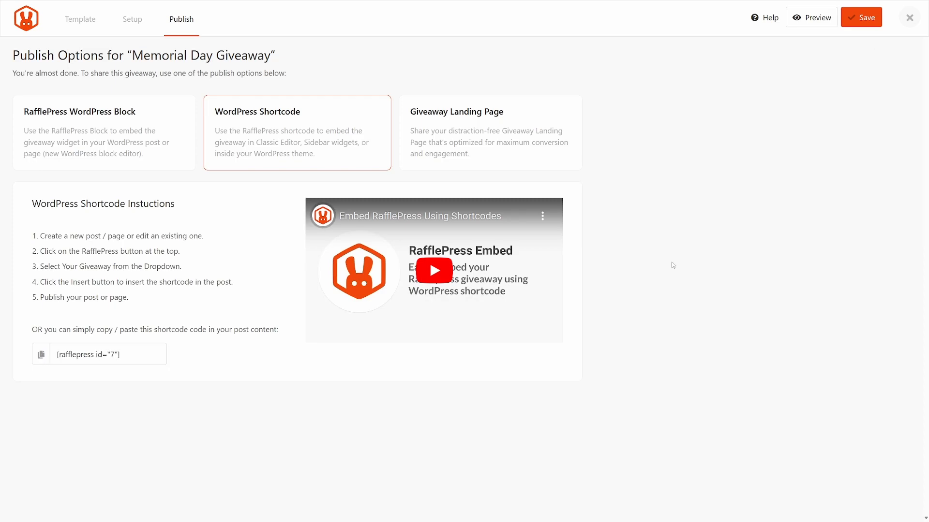
Step: Save and close the giveaway, and create a new WordPress page titled "All about Memorial Day"
left_click(862, 18)
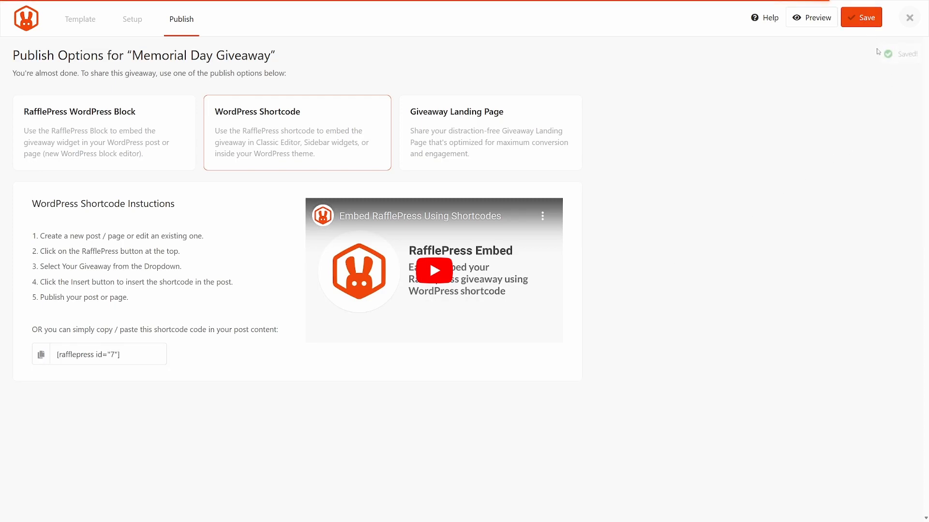
left_click(908, 19)
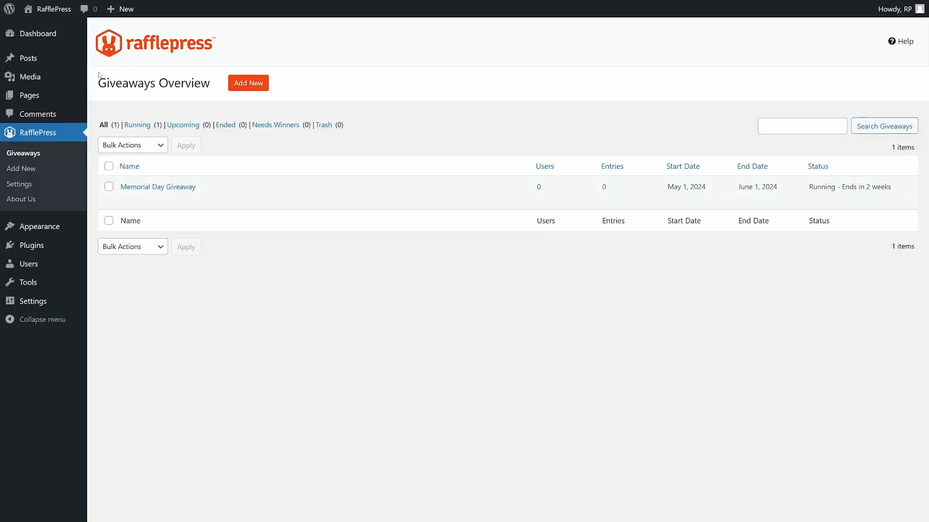
mouse_move(63, 96)
left_click(110, 100)
left_click(167, 39)
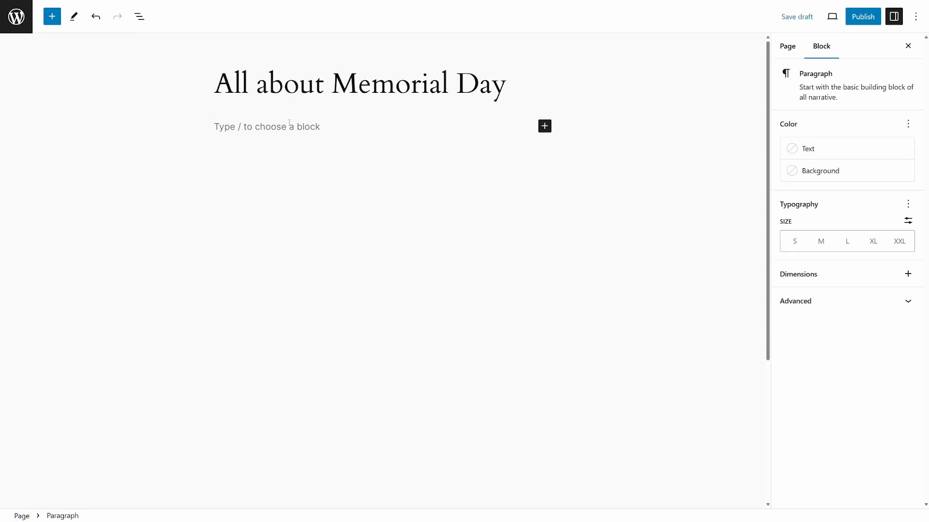
Step: Add a Shortcode block containing [rafflepress id="7"] below the page title and publish the page
type("/")
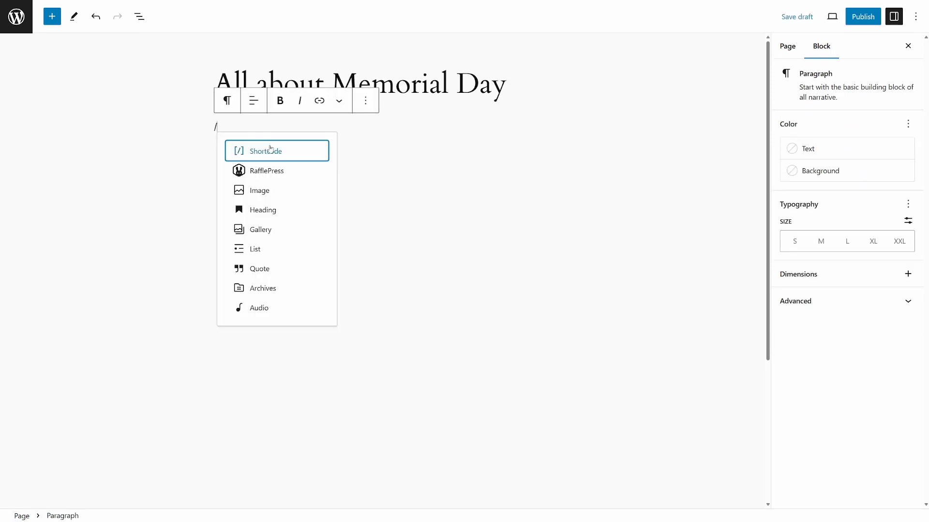
left_click(272, 153)
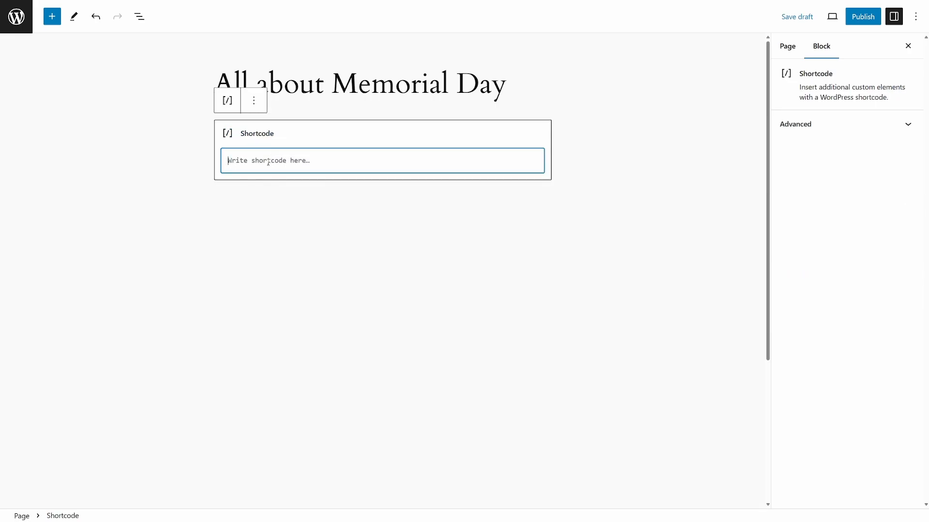
key("ctrl+v")
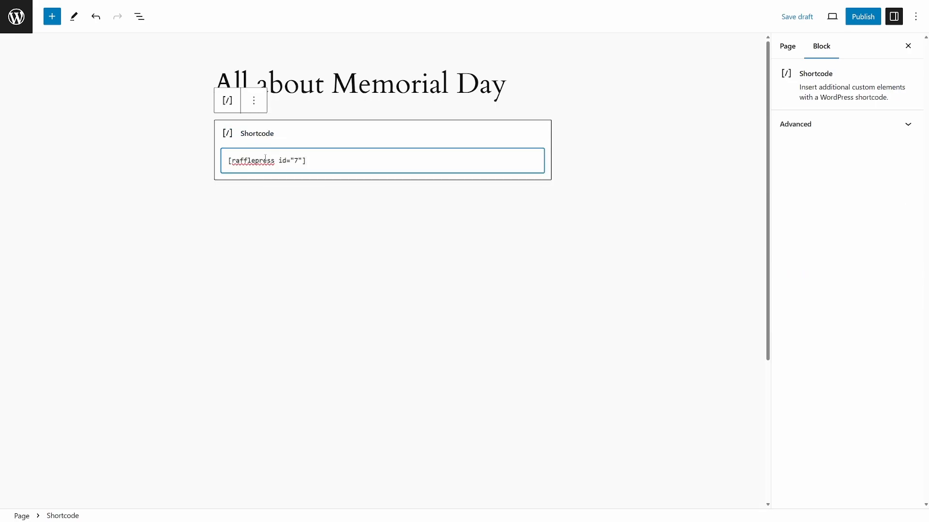
left_click(552, 250)
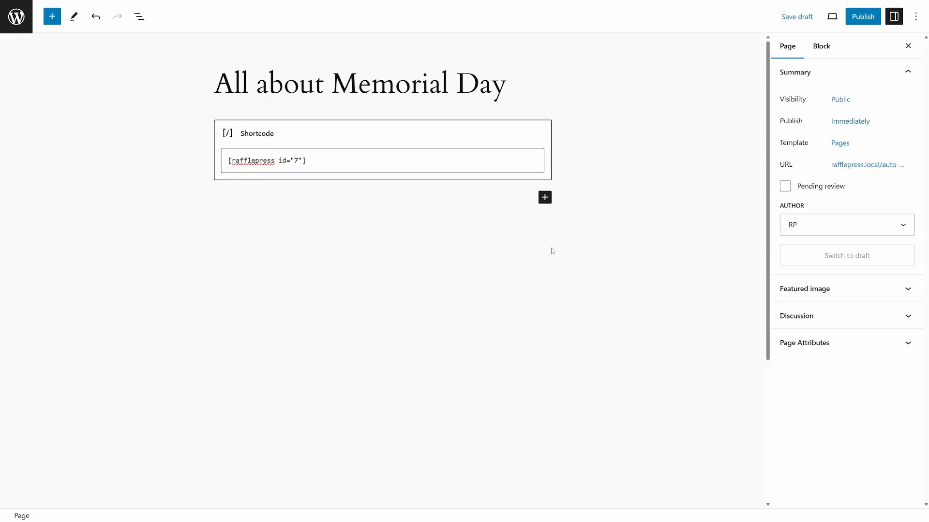
left_click(862, 17)
left_click(821, 17)
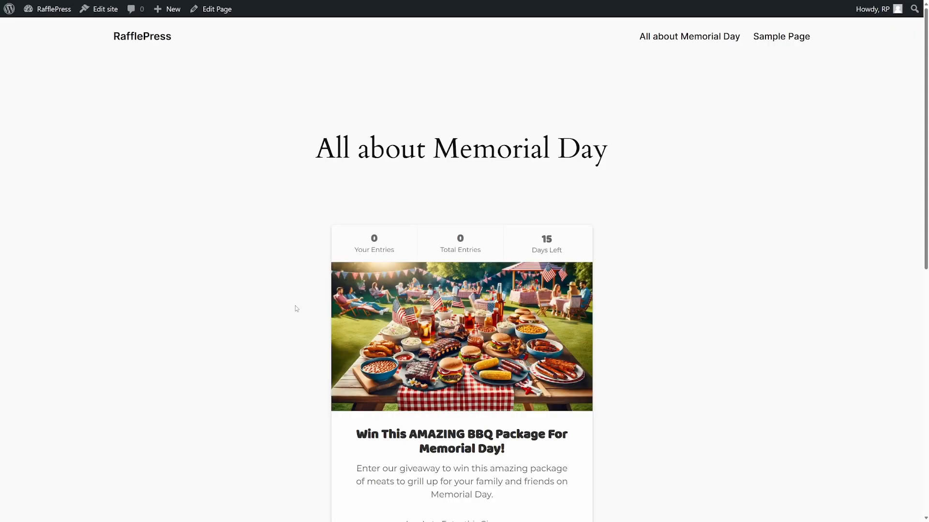
Step: Look over the live "All about Memorial Day" page from its title to the embedded giveaway's entry actions
left_click_drag(310, 145, 632, 145)
left_click(657, 237)
scroll(578, 211, "down", 5)
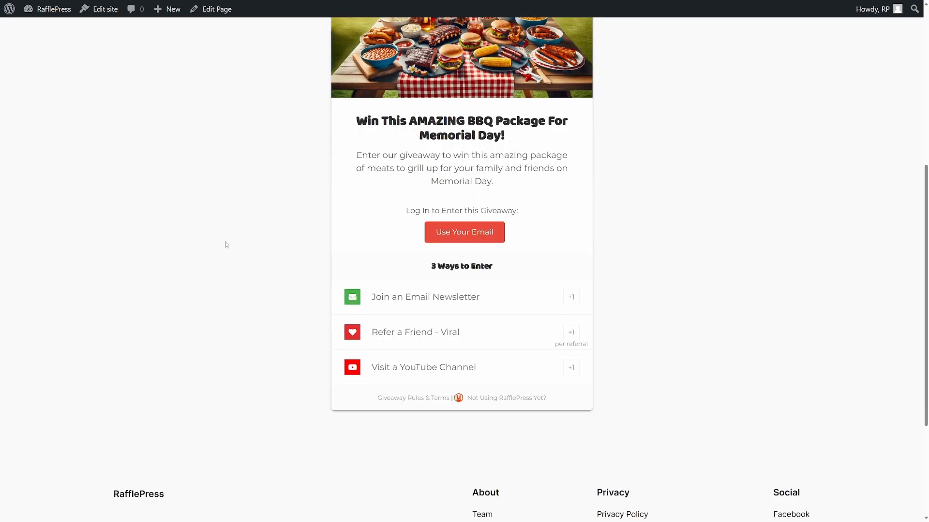
scroll(499, 265, "up", 4)
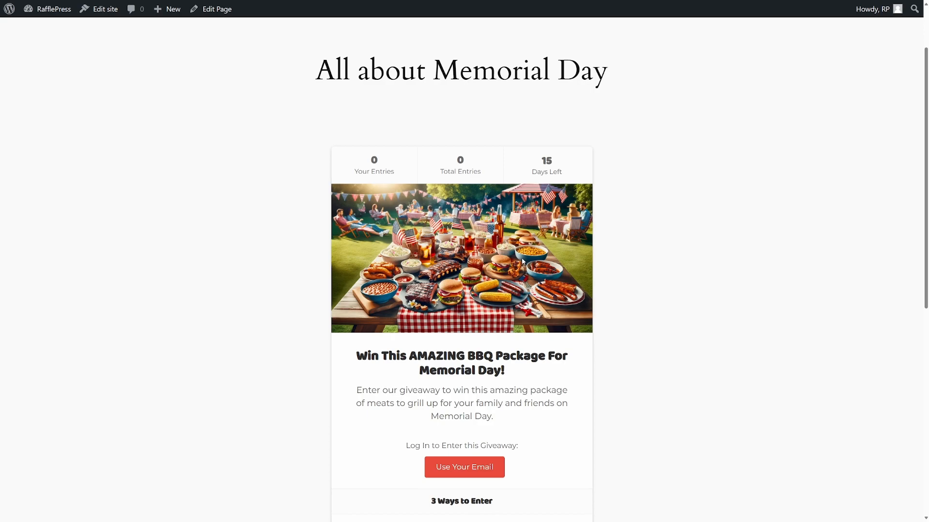
scroll(533, 260, "up", 2)
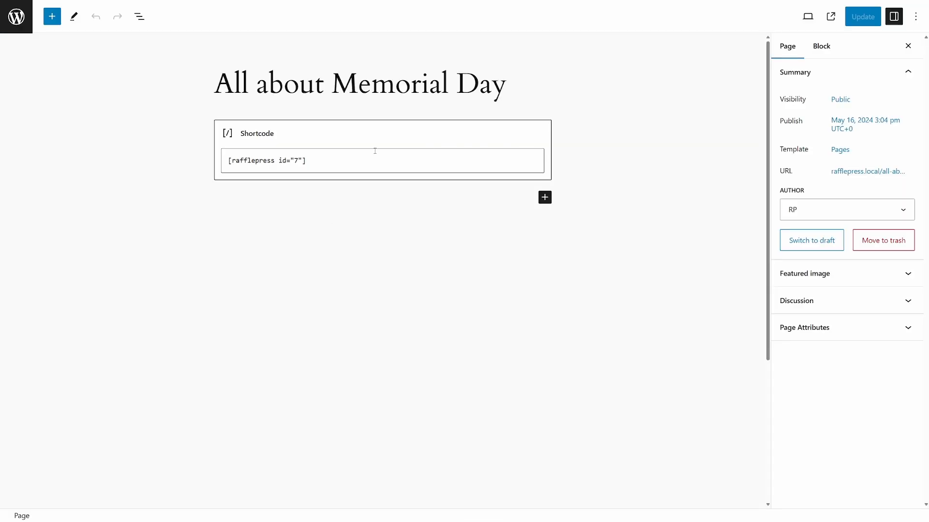
Step: Delete the Shortcode block from the page and insert a RafflePress block in its place
left_click(374, 136)
key("Delete")
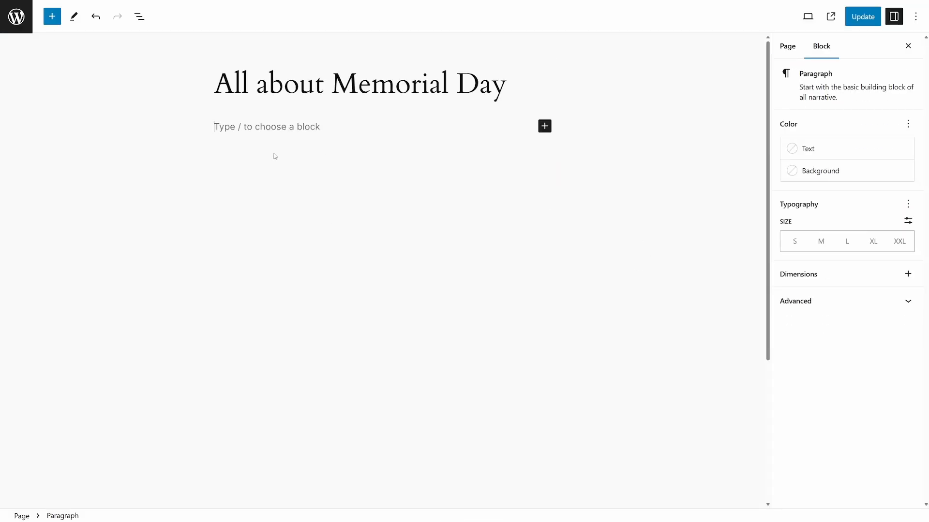
type("/")
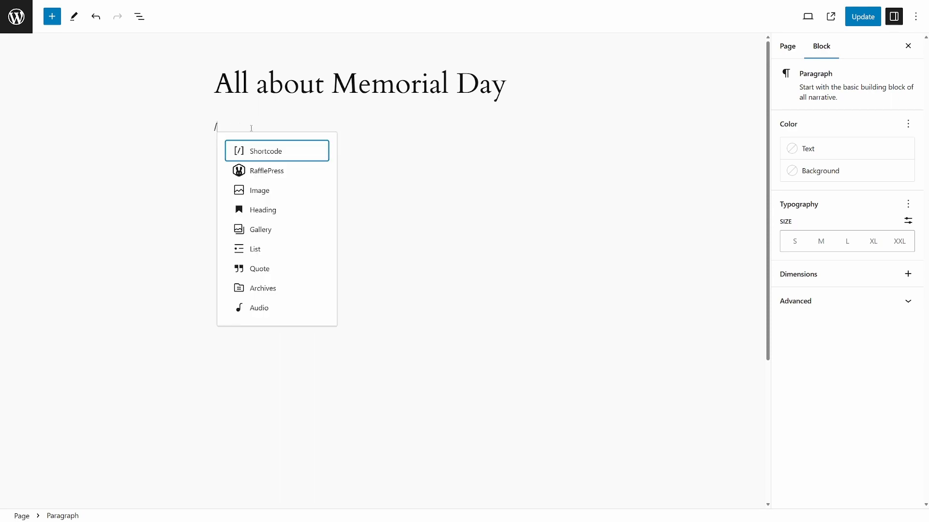
left_click(269, 170)
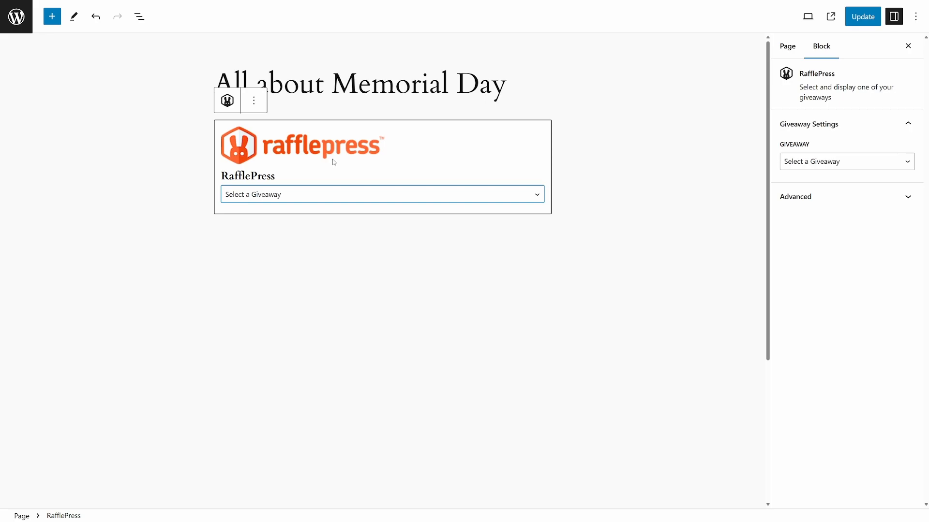
Step: Set the RafflePress block to display Memorial Day Giveaway, update the page and check the live version
left_click(523, 196)
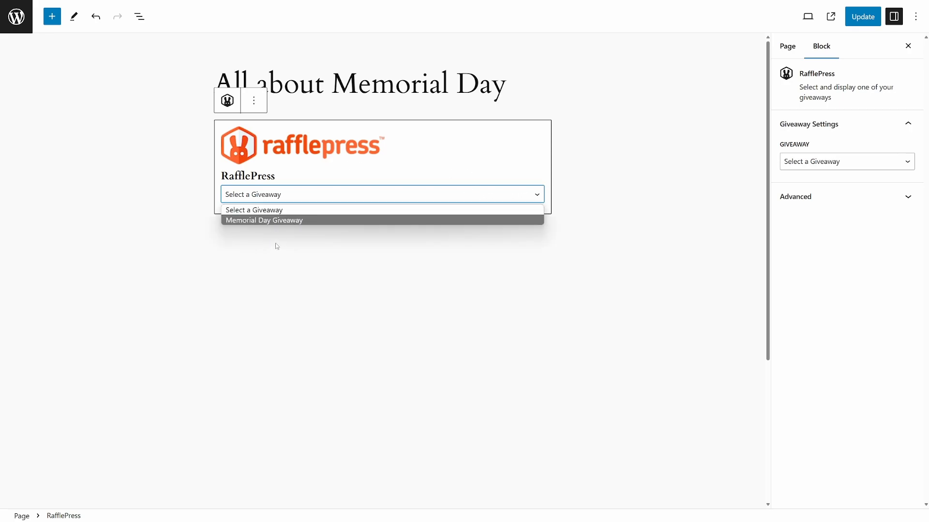
left_click(275, 222)
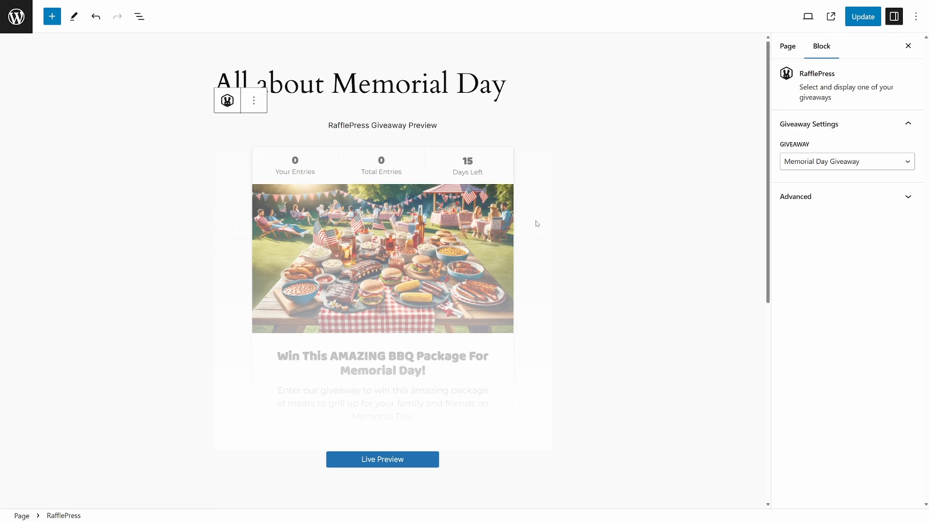
left_click(862, 16)
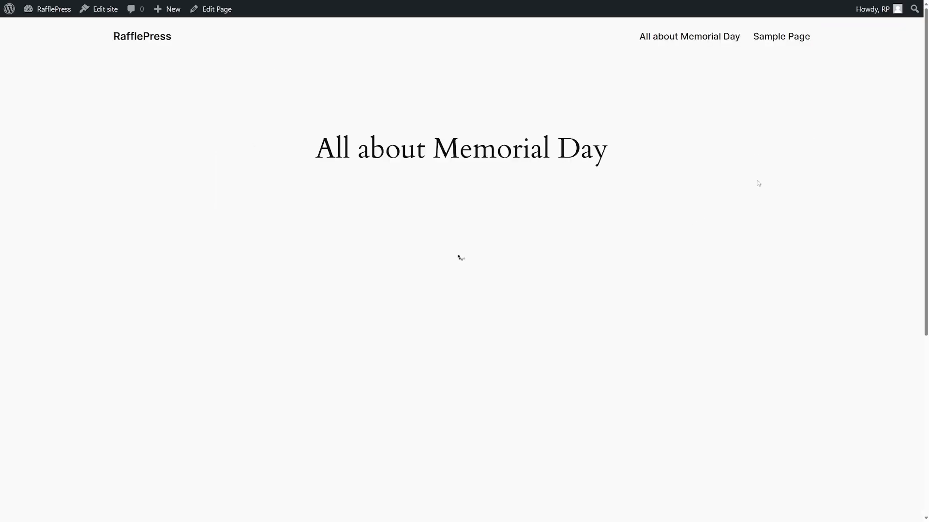
scroll(913, 58, "down", 9)
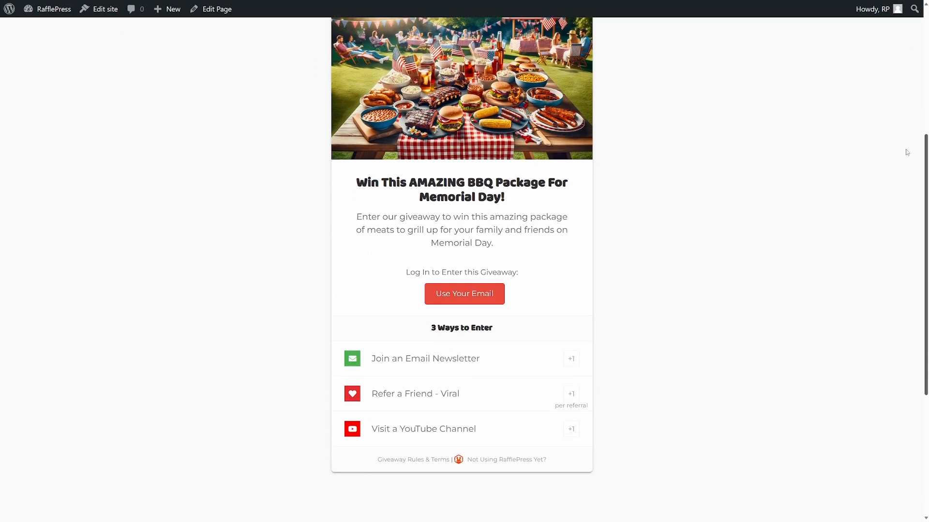
scroll(903, 218, "up", 3)
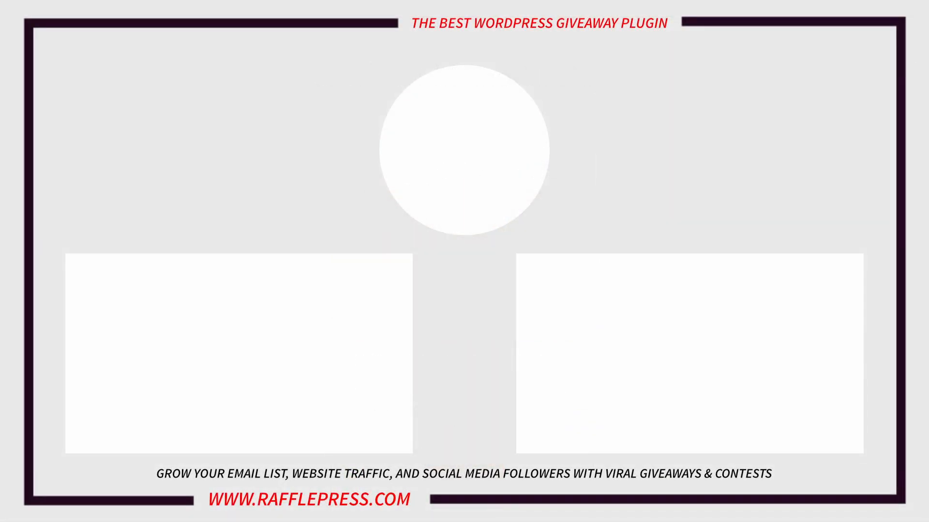